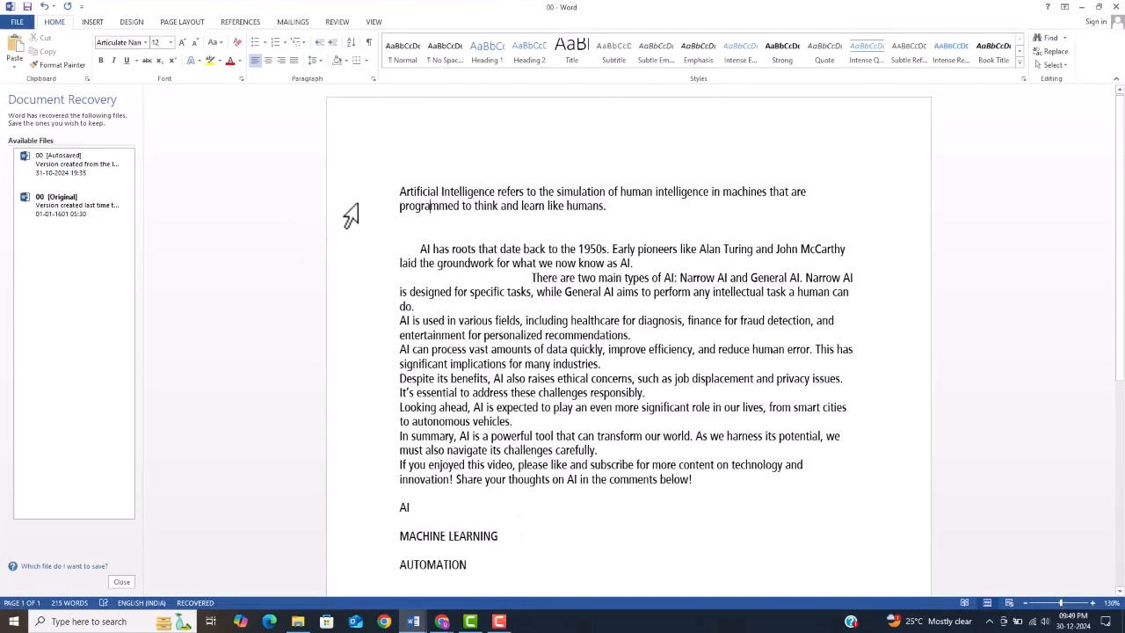
Step: Set the page margins to Normal and the paper size to A4
left_click(194, 24)
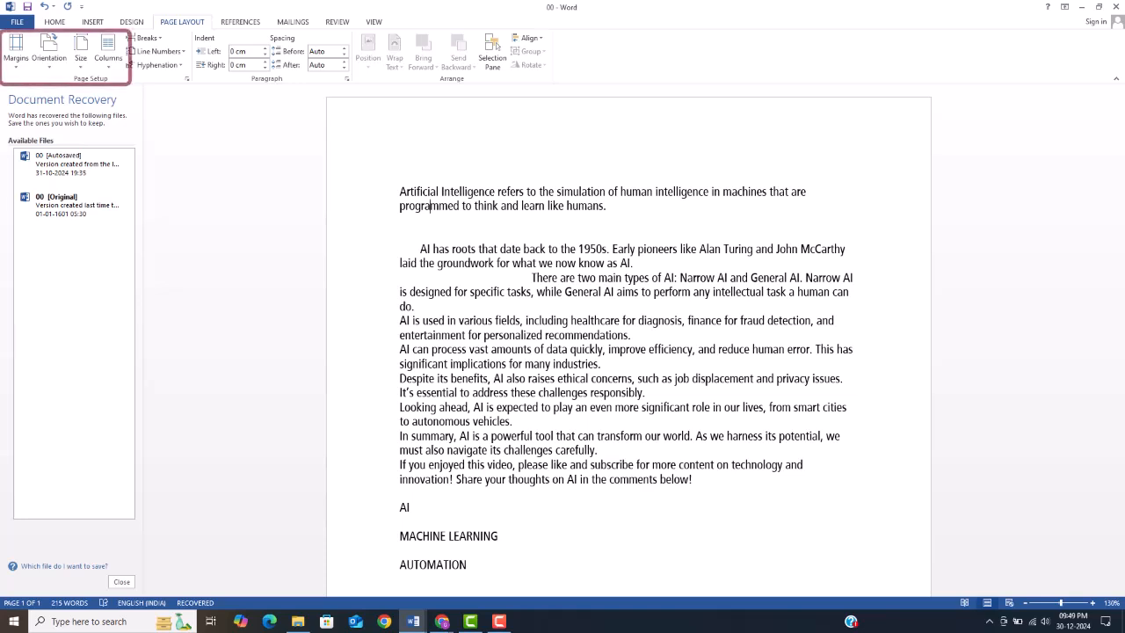
left_click(19, 68)
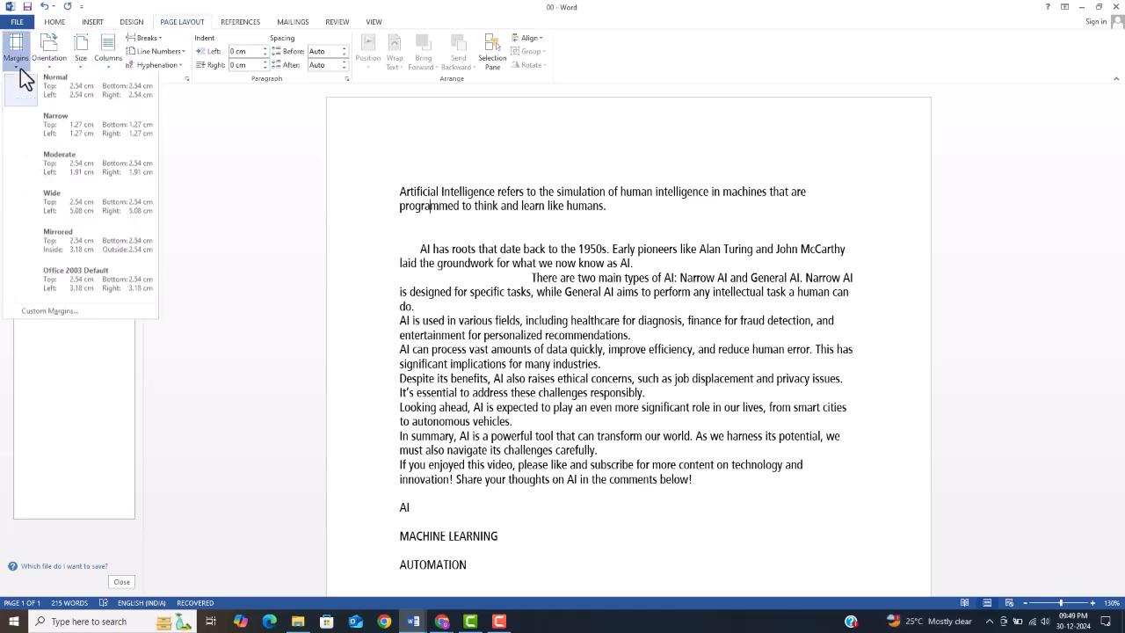
left_click(74, 88)
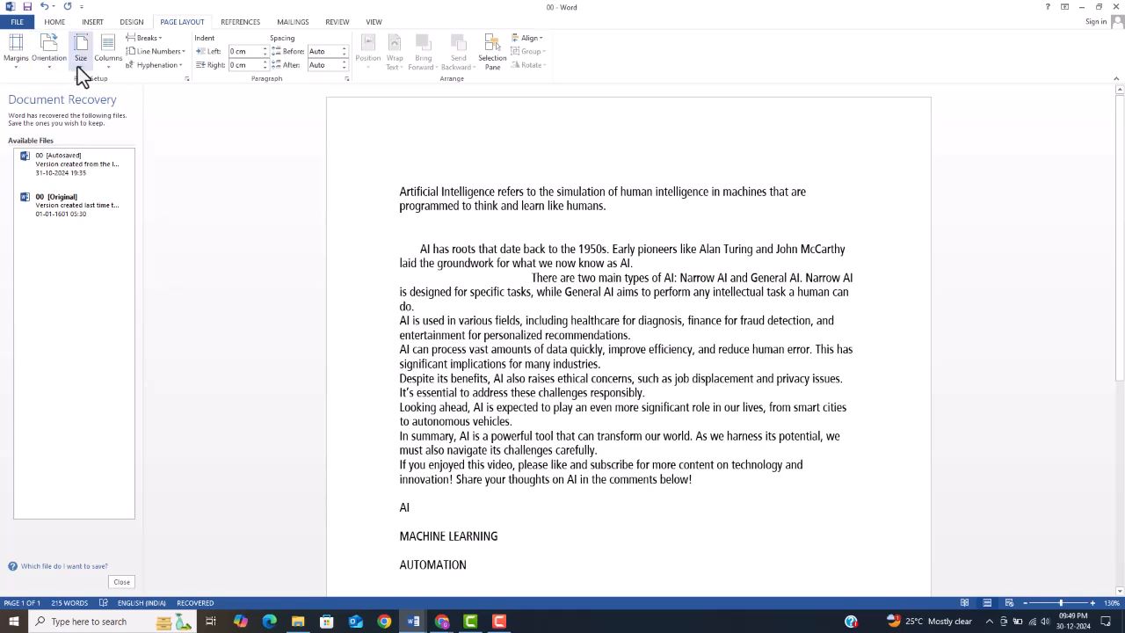
left_click(81, 70)
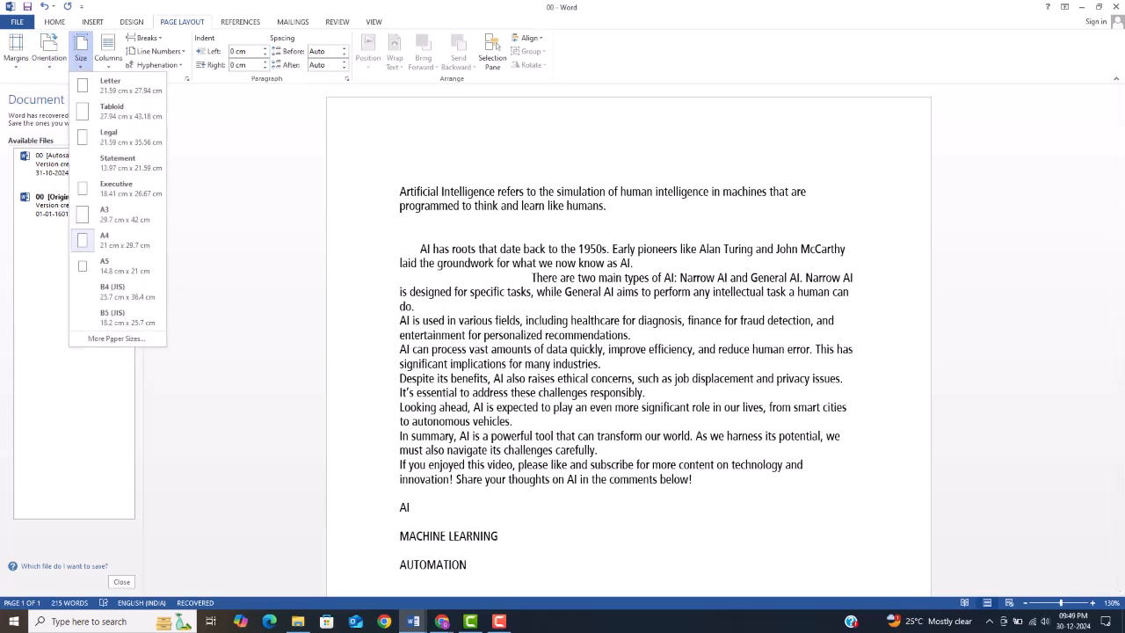
left_click(99, 244)
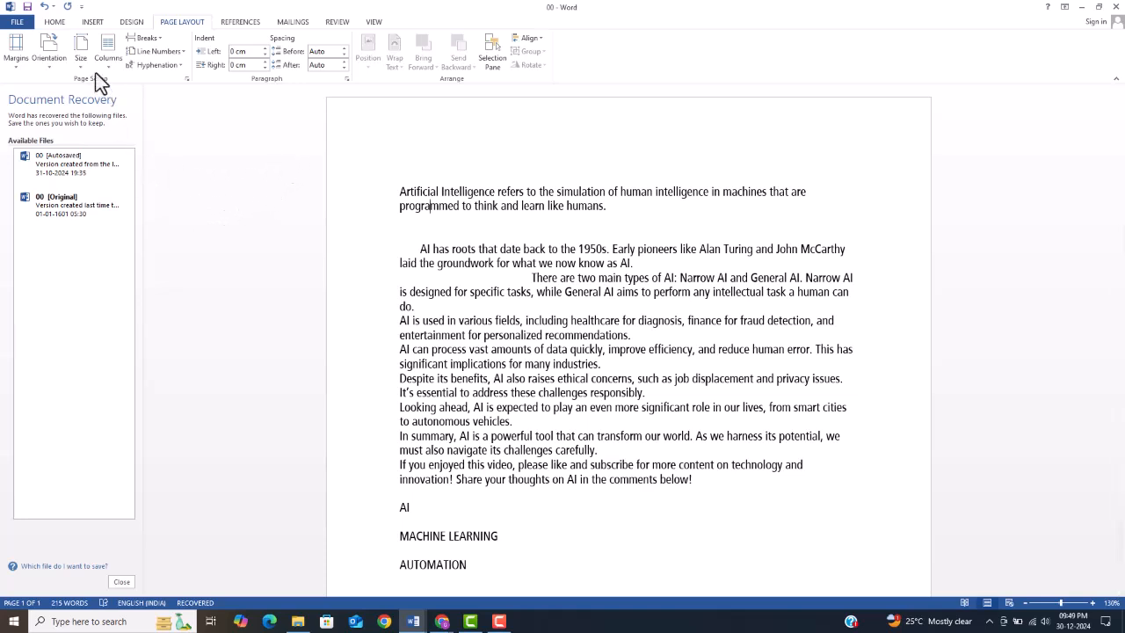
Step: Select the entire document text, try the Calibri font on it, and set its font to Times New Roman
left_click(55, 22)
left_click_drag(399, 191, 446, 241)
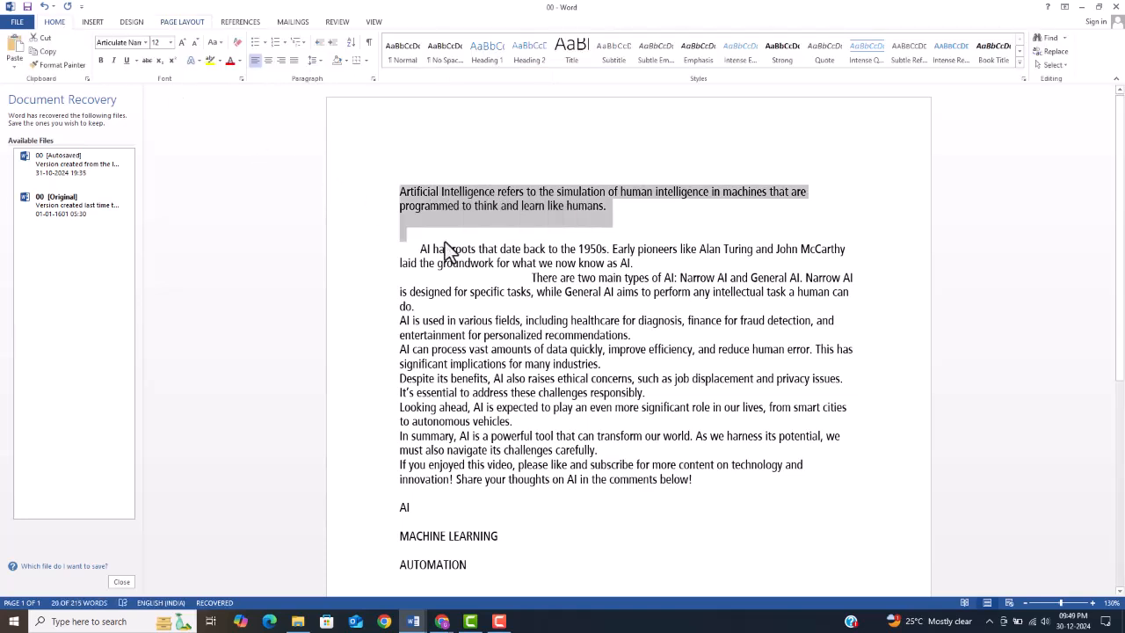
key("ctrl+a")
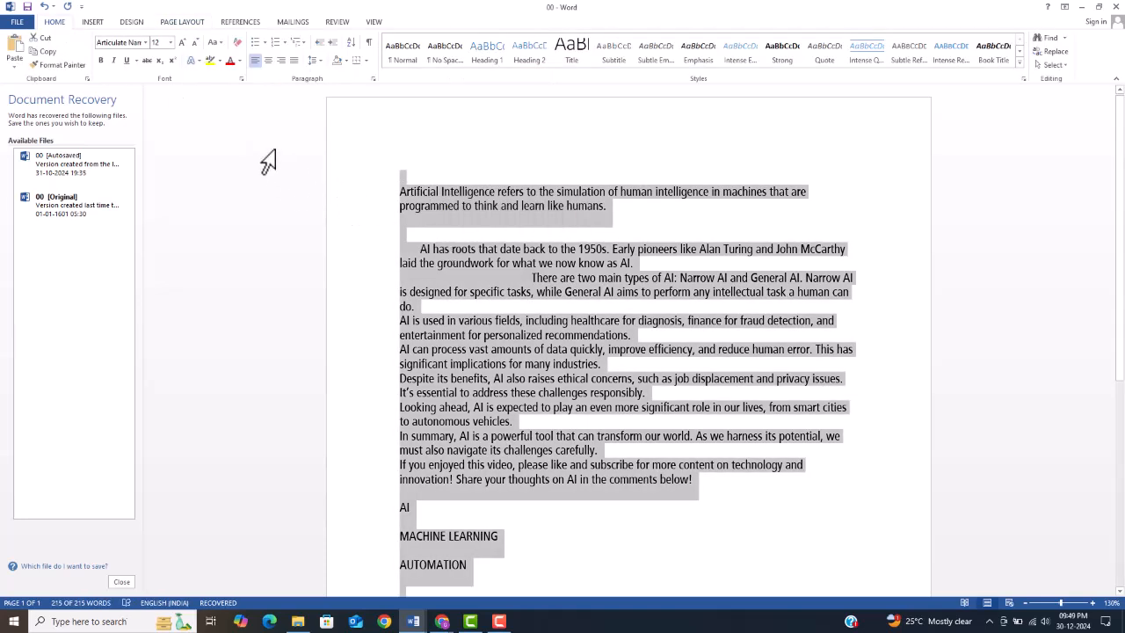
left_click(147, 43)
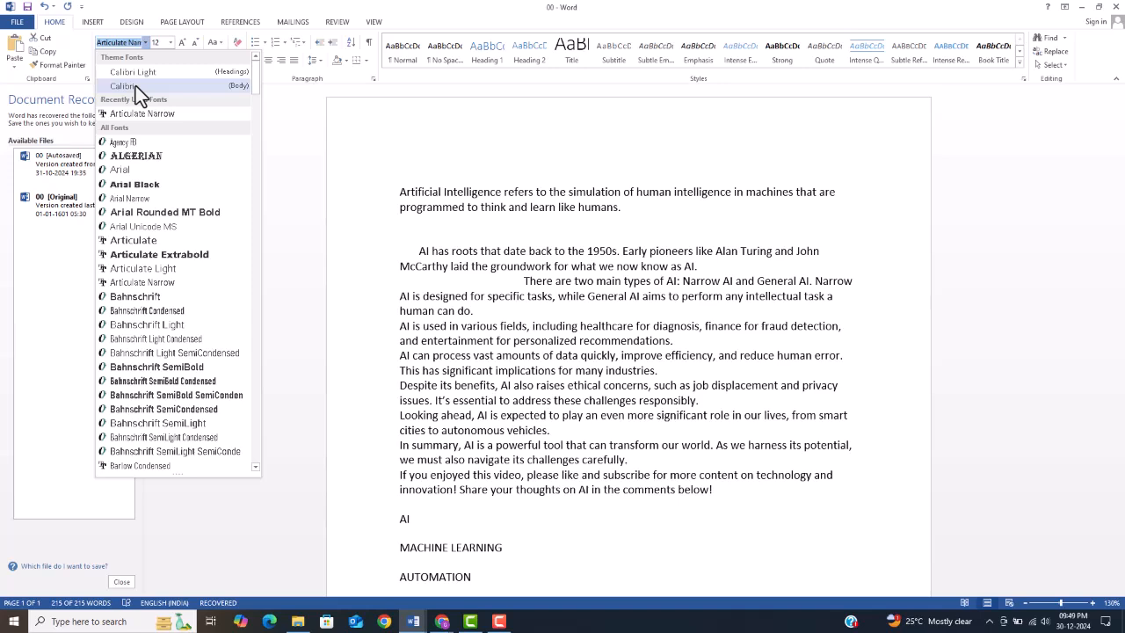
left_click(135, 85)
left_click(146, 43)
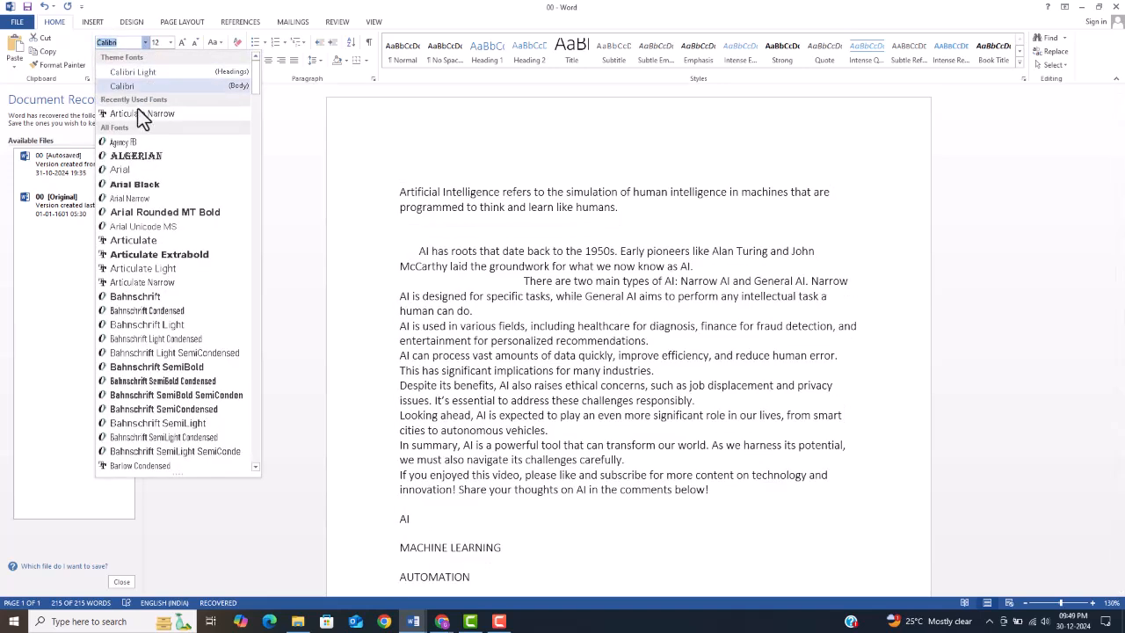
key("F10")
left_click(145, 43)
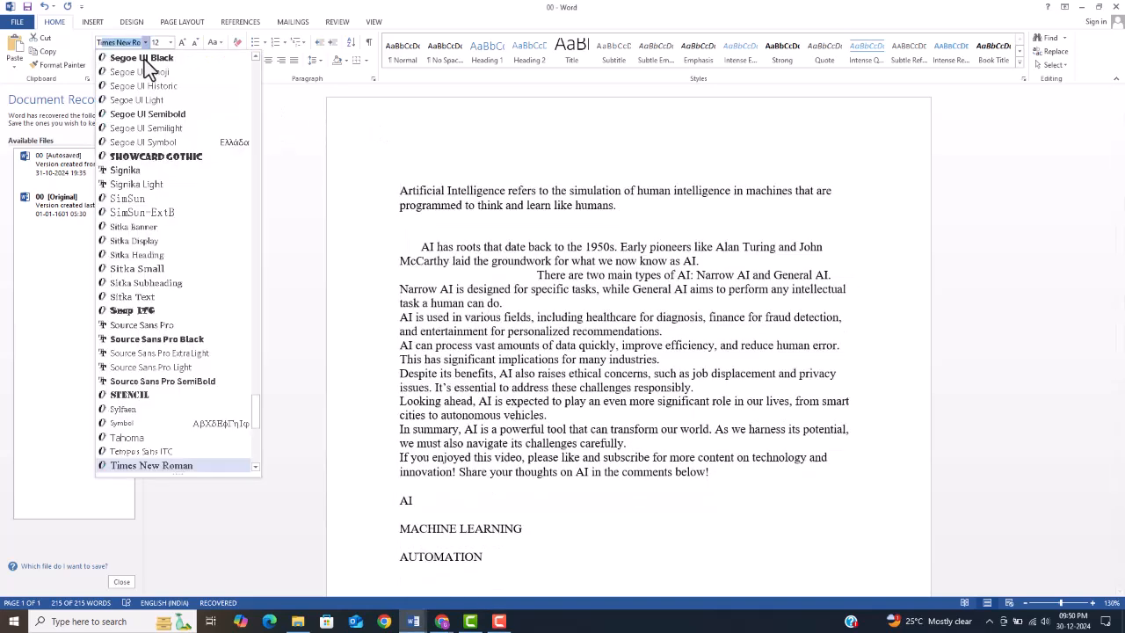
left_click(174, 466)
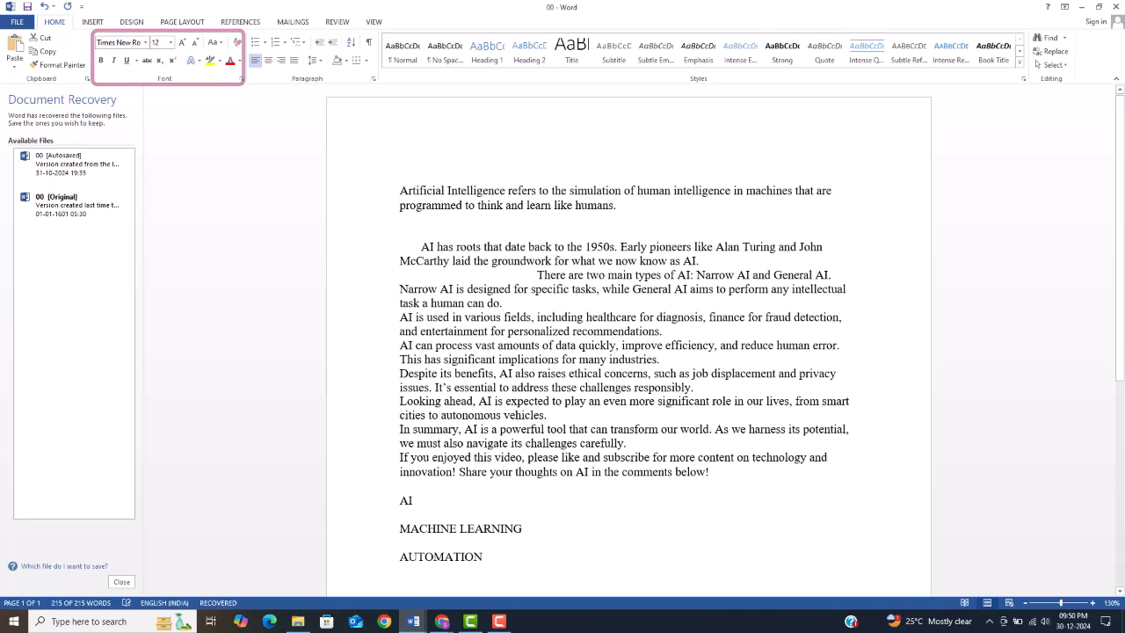
key("ctrl+a")
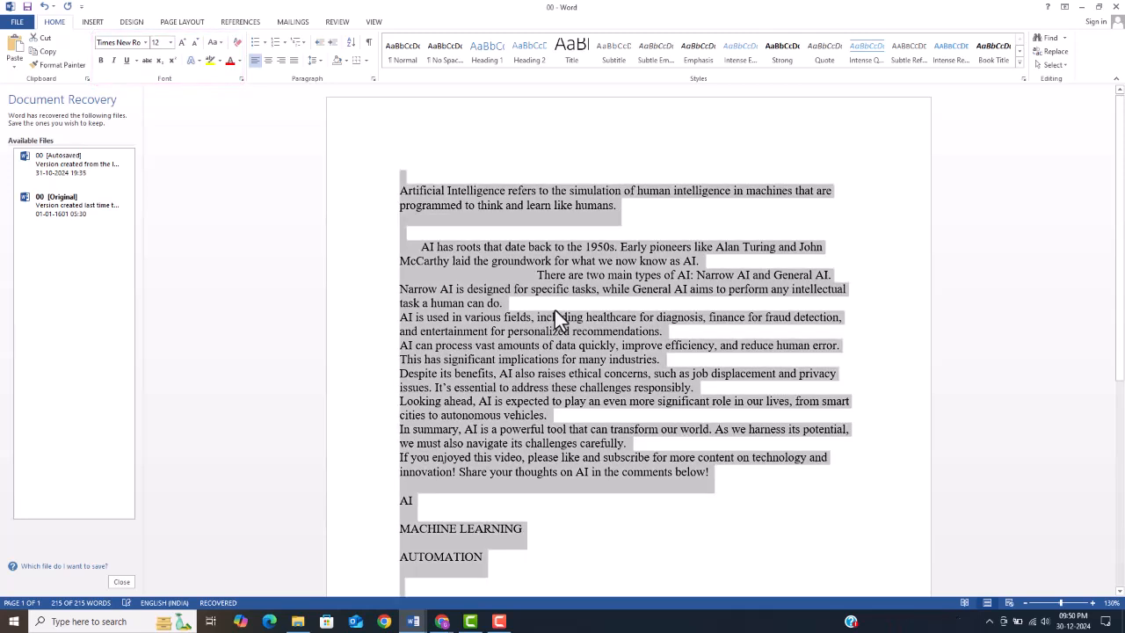
left_click(481, 239)
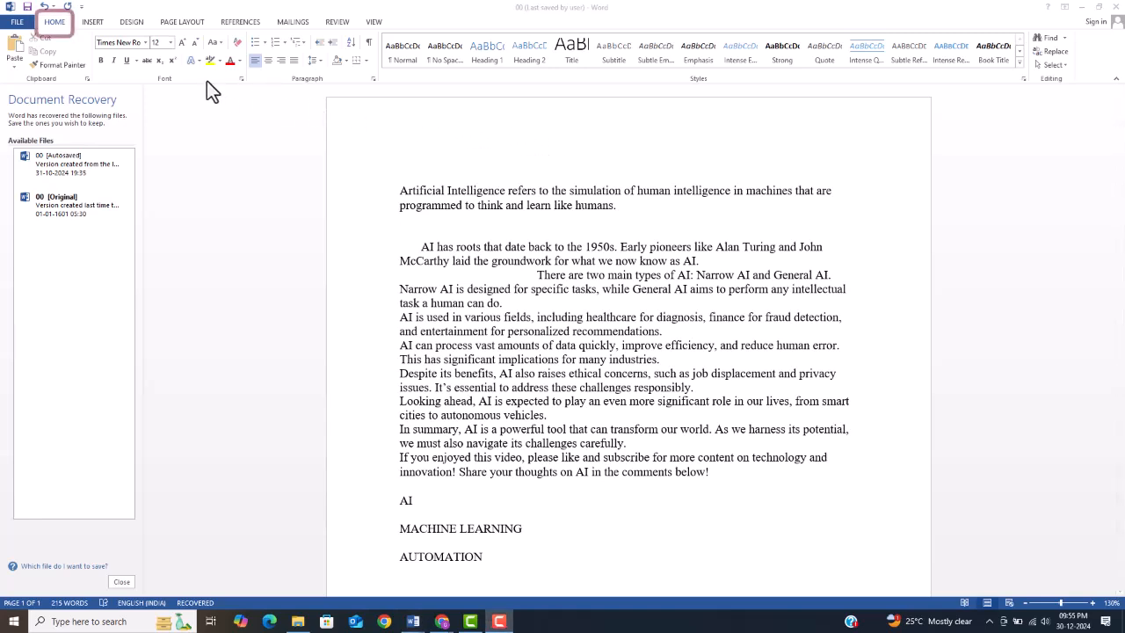
Step: Try centered, right and justified alignment on the body paragraphs
left_click(53, 26)
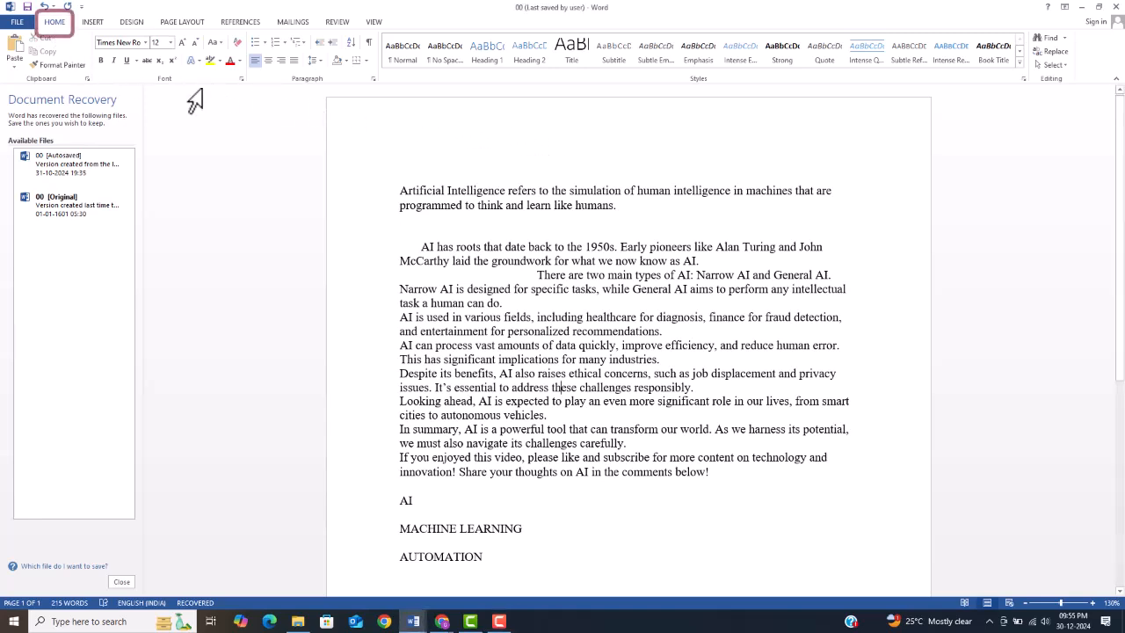
left_click(267, 60)
left_click(283, 61)
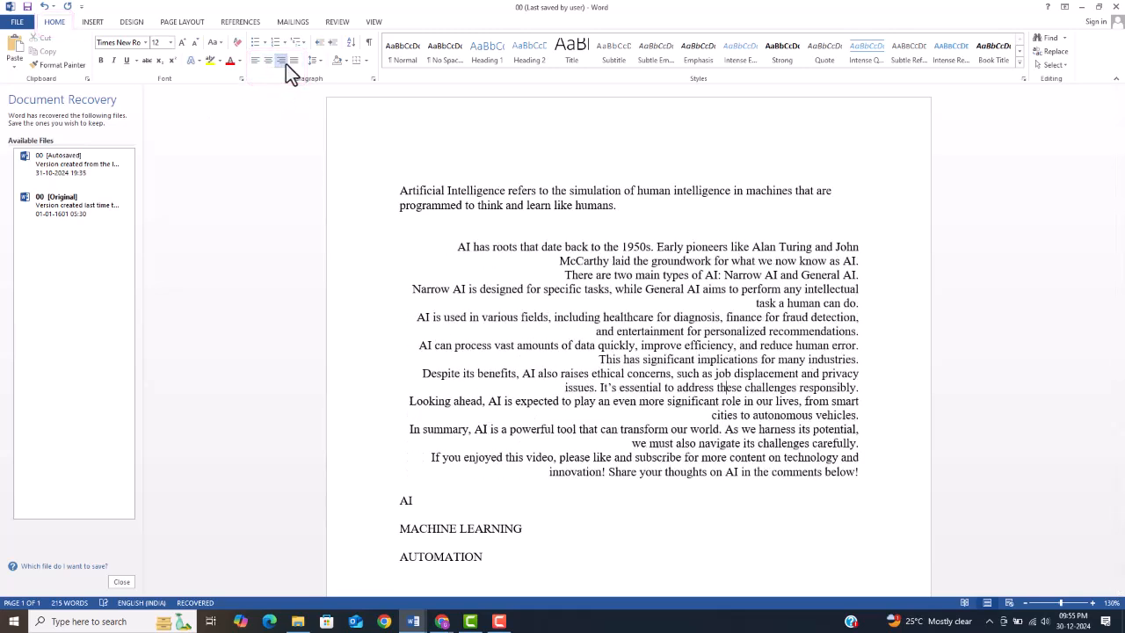
left_click(296, 66)
Step: Left-align the text of the entire document
key("ctrl+a")
left_click(256, 61)
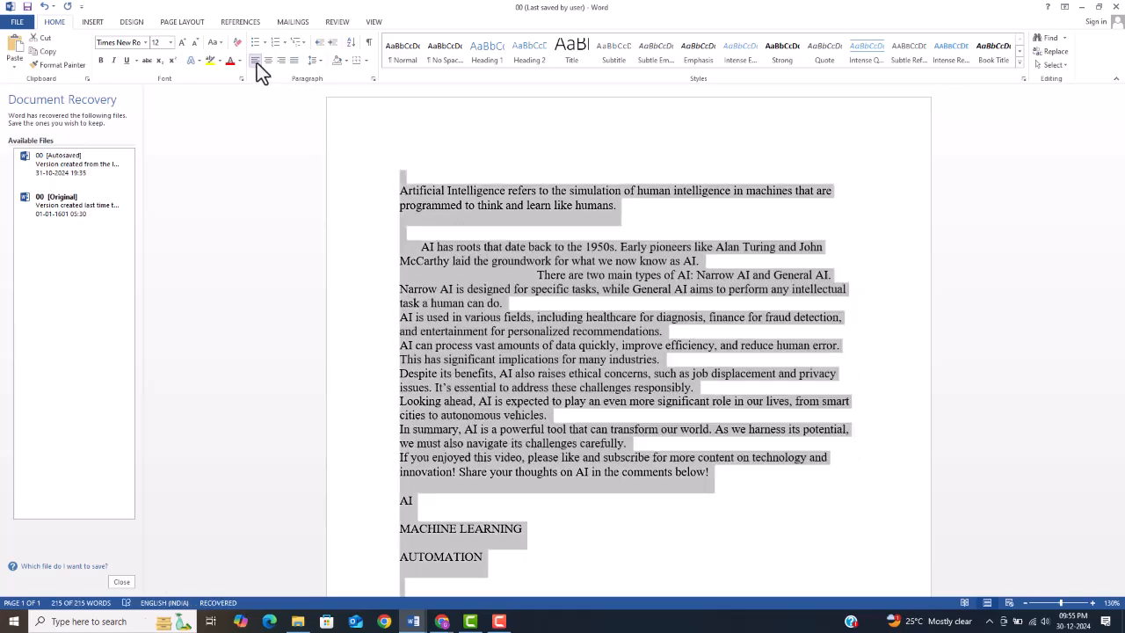
left_click(539, 135)
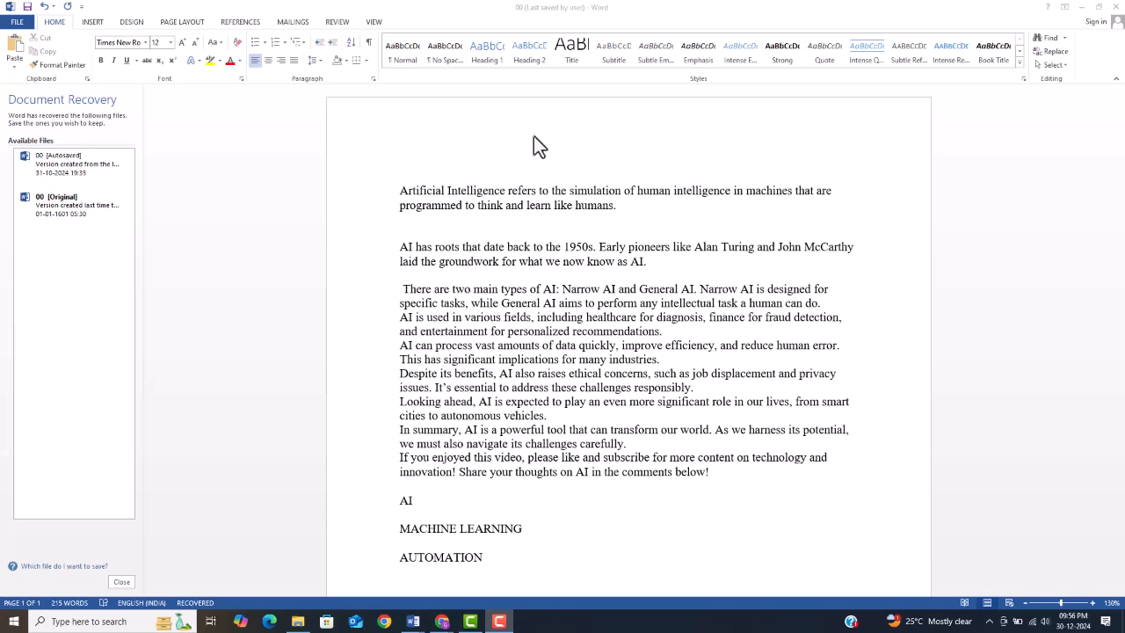
Step: Add a blank line above the first paragraph and apply the Heading 1 style to the words "Artificial Intelligence"
key("Return")
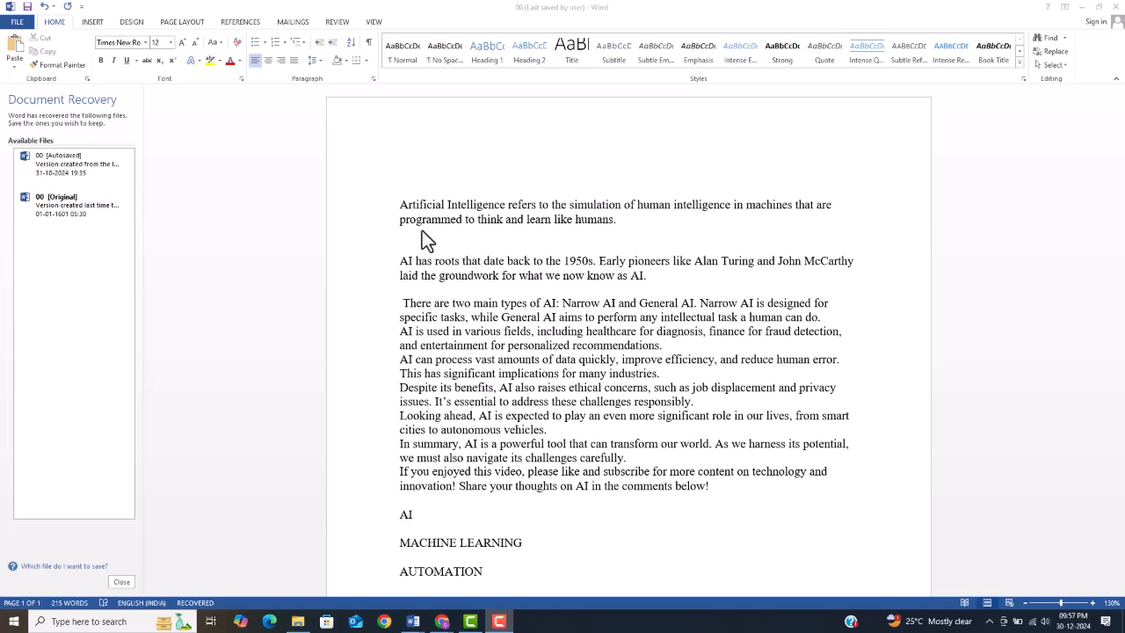
left_click_drag(401, 206, 492, 211)
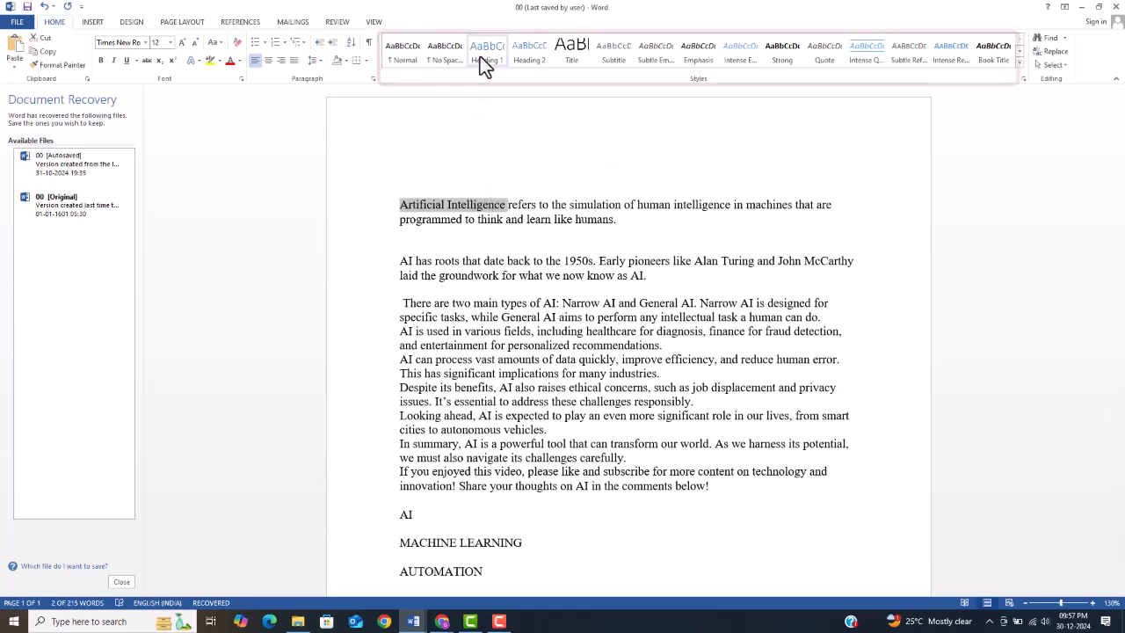
left_click(484, 53)
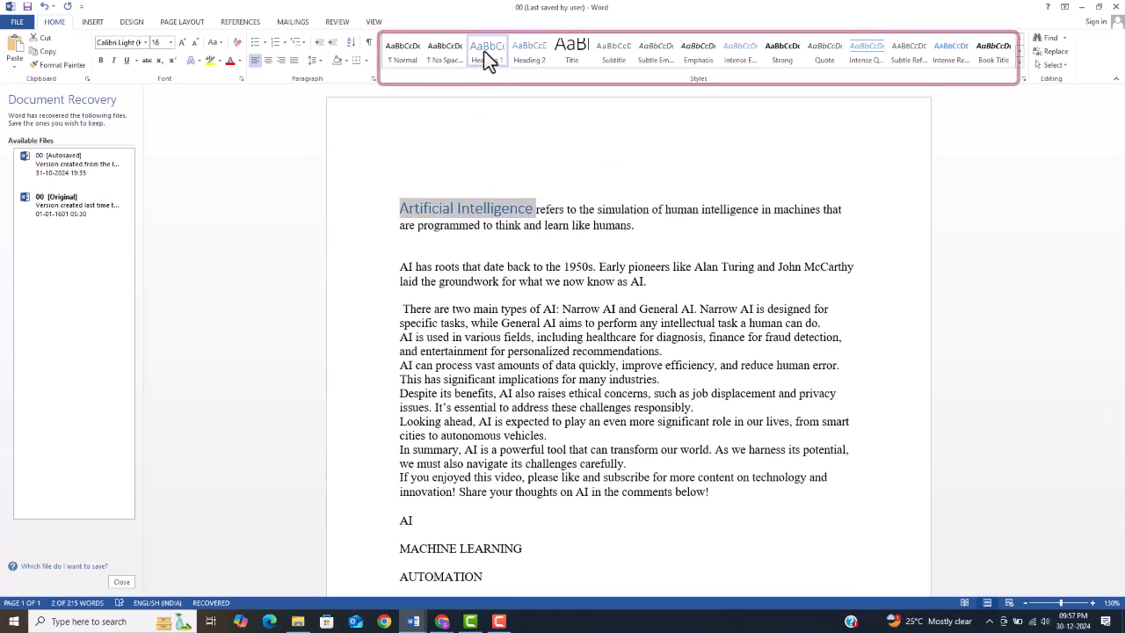
left_click_drag(538, 209, 519, 248)
Step: Apply the Heading 2 style to the paragraph starting "AI has roots that date back to the 1950s"
left_click(472, 271)
left_click_drag(397, 269, 646, 281)
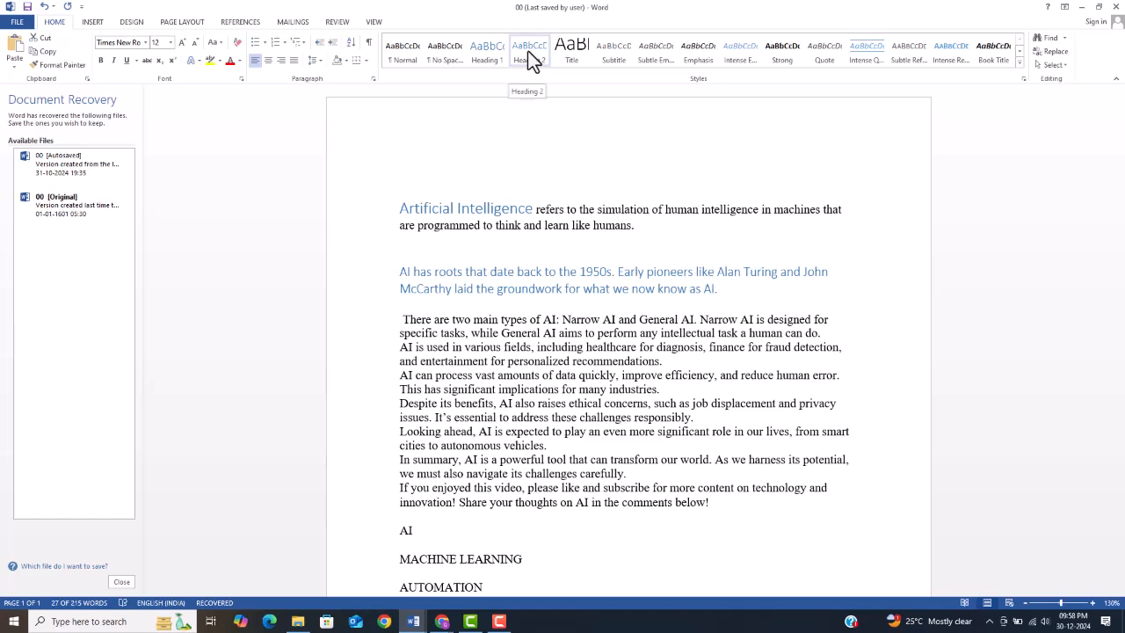
left_click(527, 50)
left_click(496, 252)
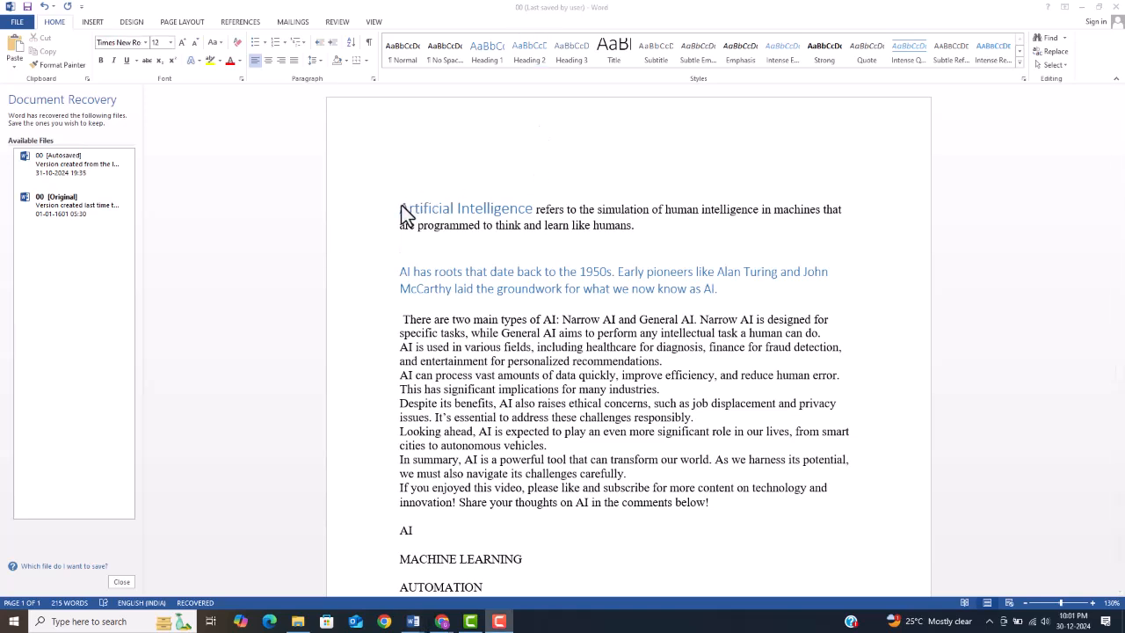
Step: Try the Heading 2 style on the words "Artificial Intelligence" in the first line
left_click_drag(399, 209, 503, 215)
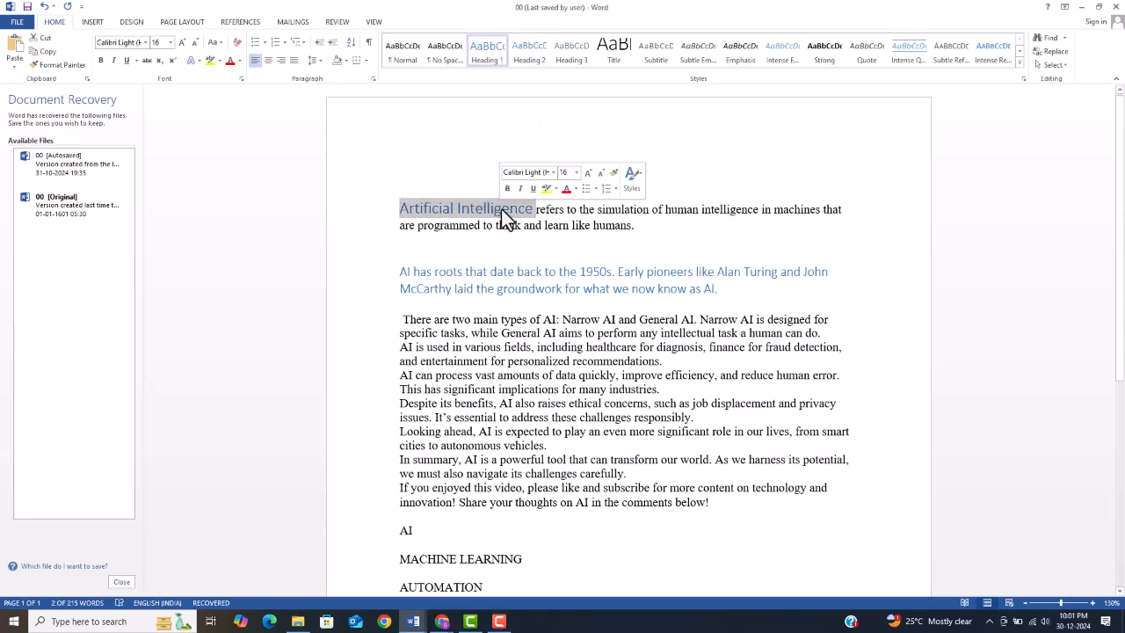
left_click(638, 188)
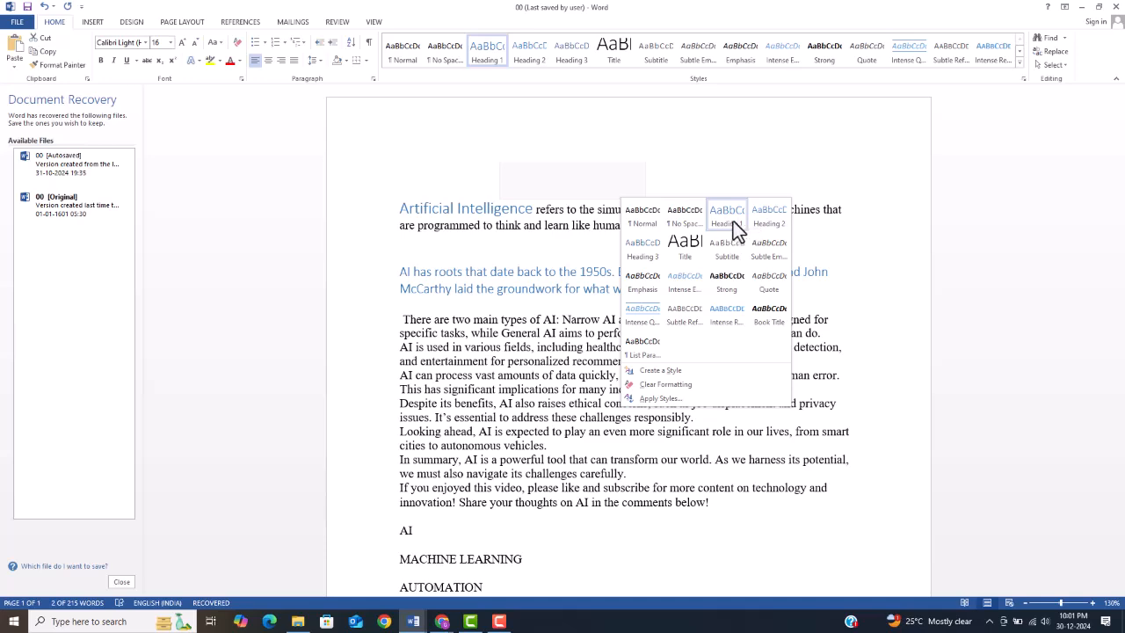
left_click(773, 228)
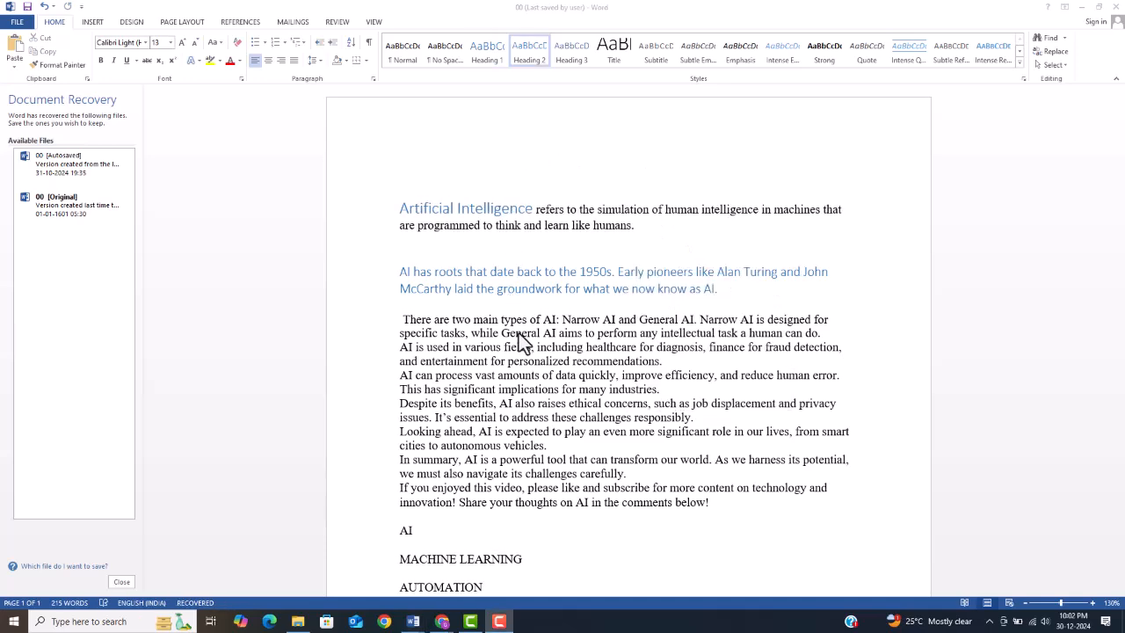
Step: Try round bullets on the closing lines AI, MACHINE LEARNING and AUTOMATION, and format them as a 1. 2. 3. numbered list
scroll(519, 339, "down", 2)
scroll(519, 333, "down", 2)
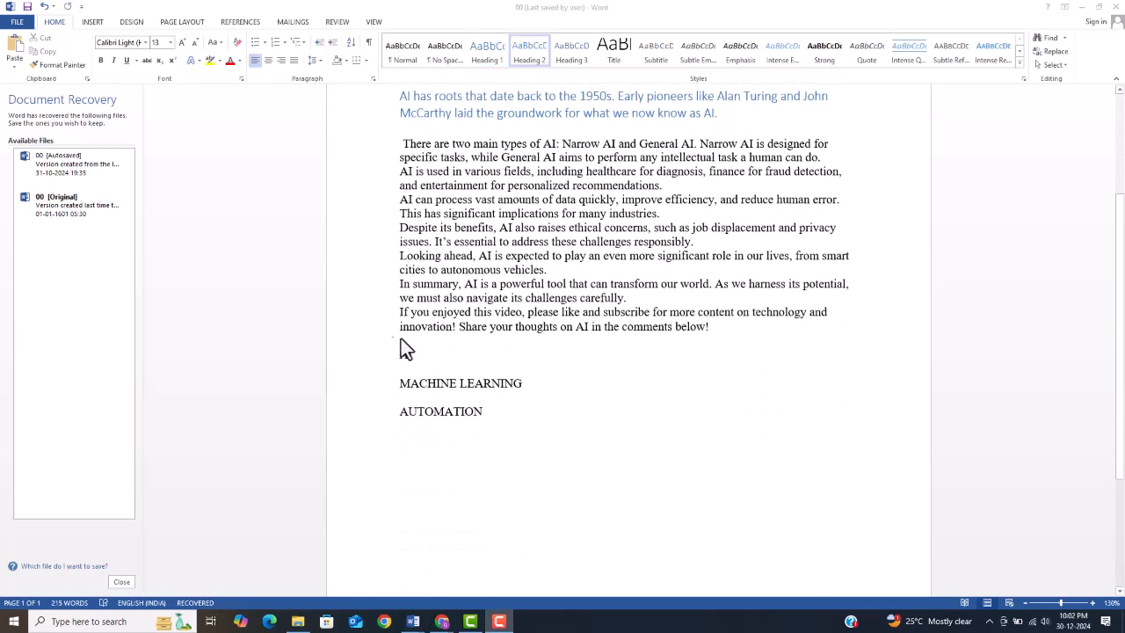
left_click_drag(402, 353, 485, 416)
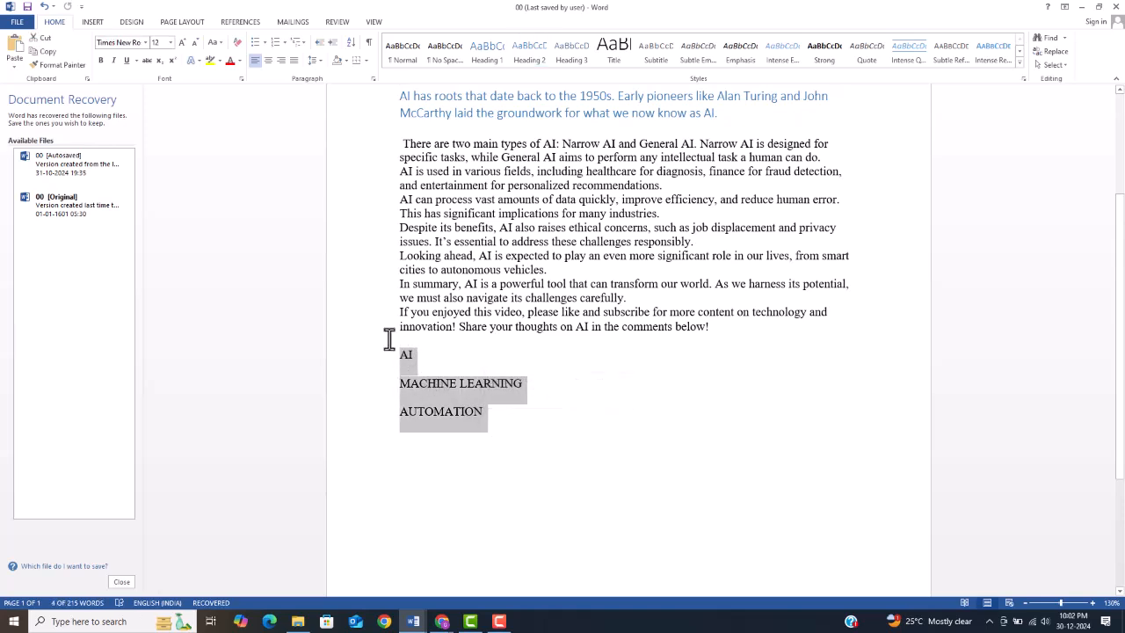
left_click(264, 42)
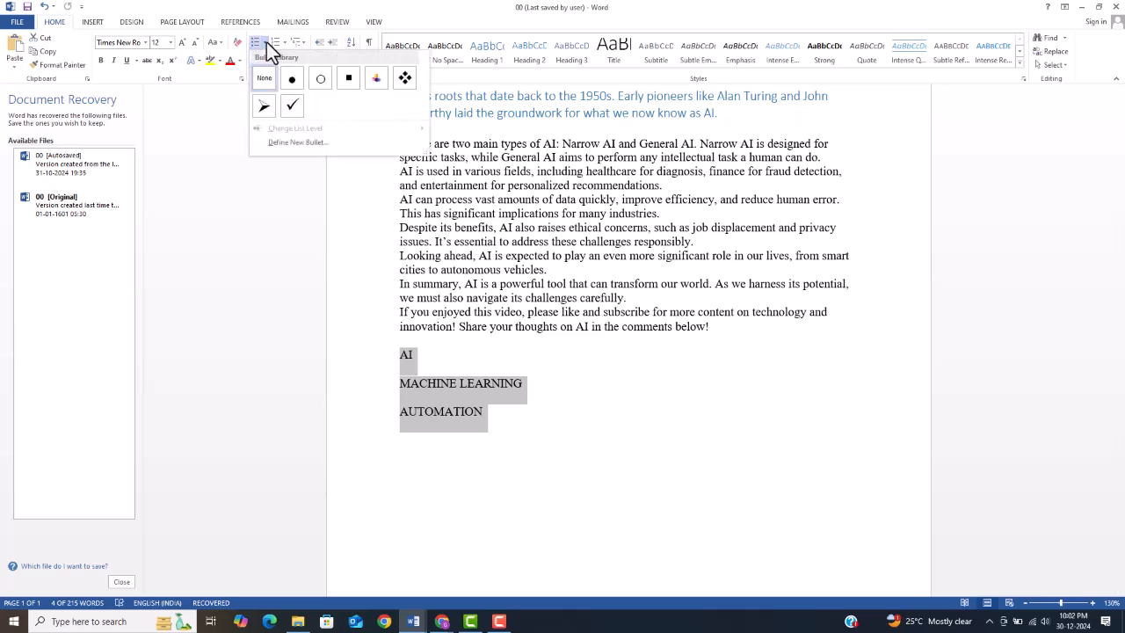
left_click(293, 82)
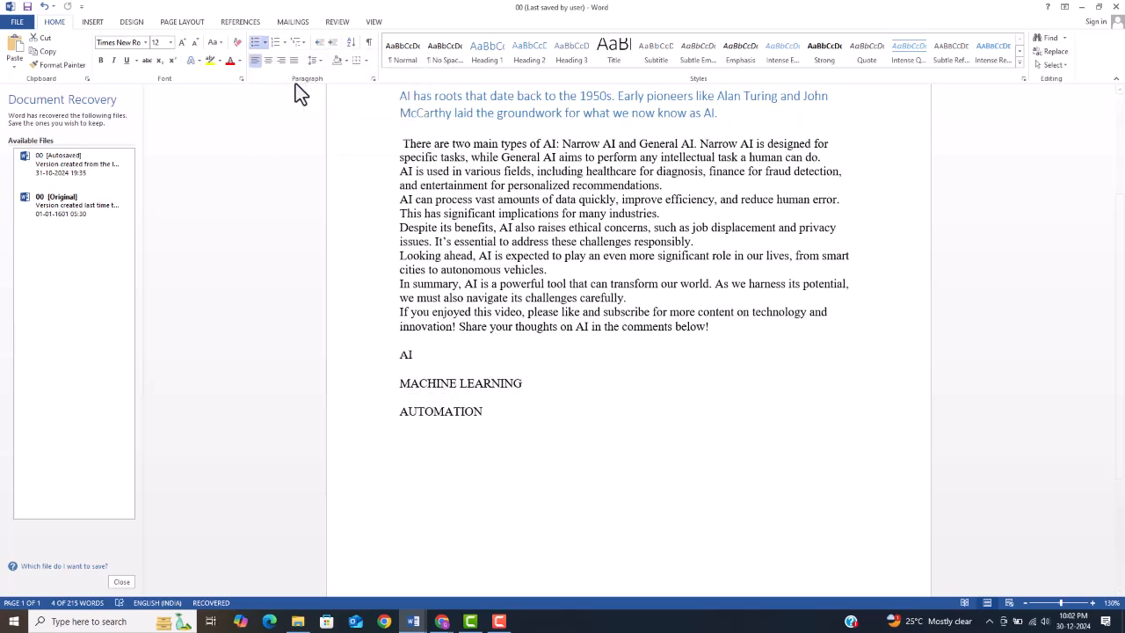
left_click(283, 43)
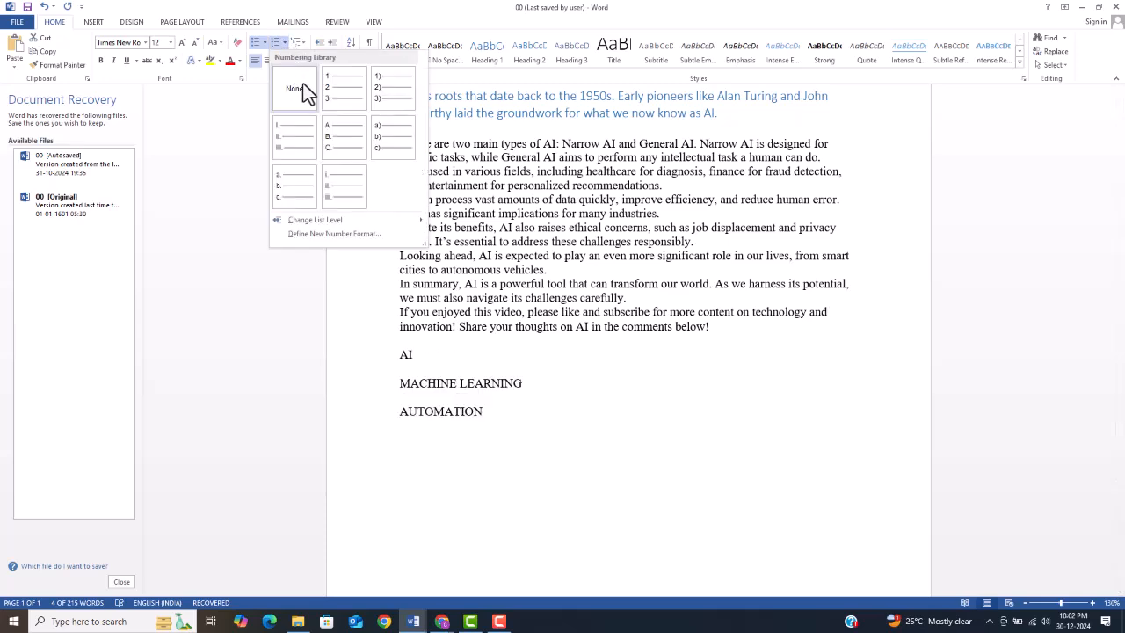
left_click(364, 101)
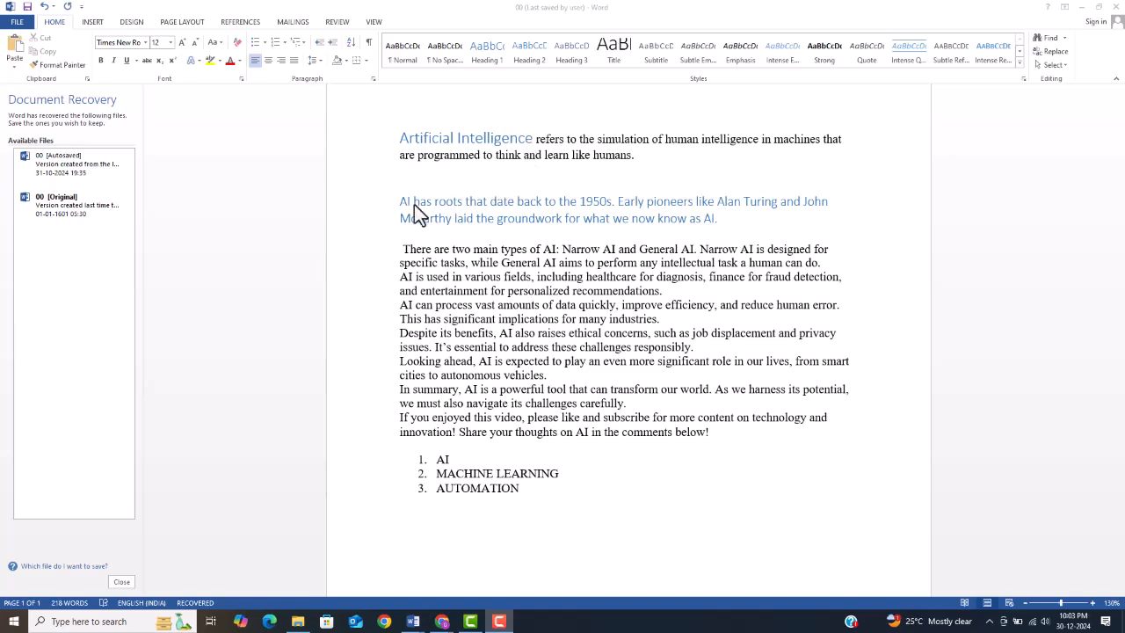
Step: Insert page numbers at the top of the page in the Plain Number 1 style
scroll(374, 204, "up", 2)
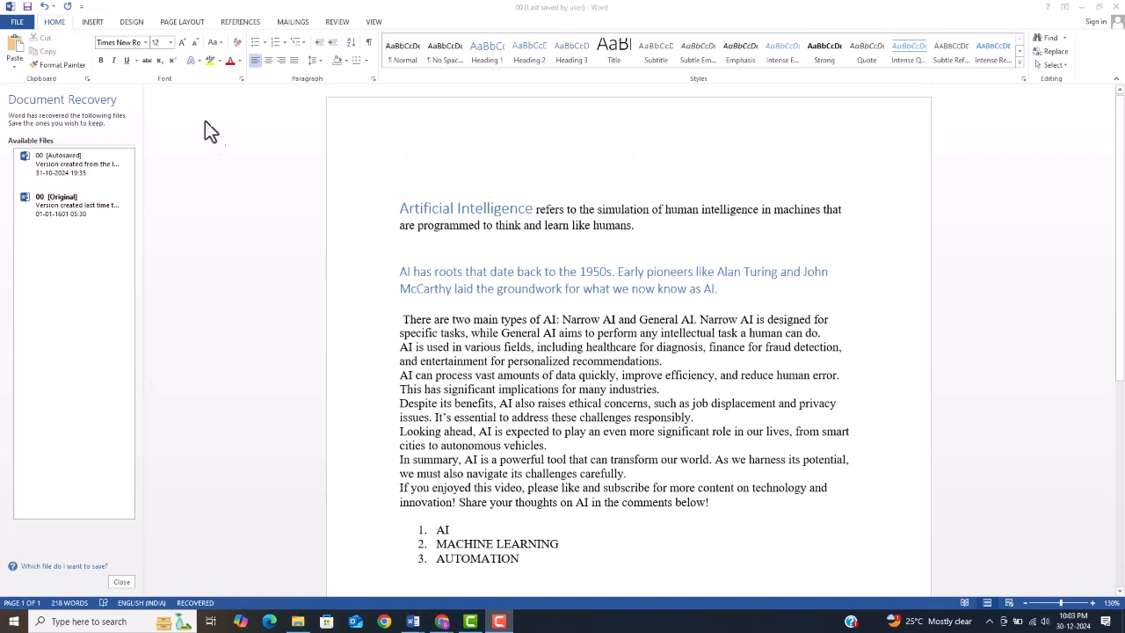
left_click(92, 22)
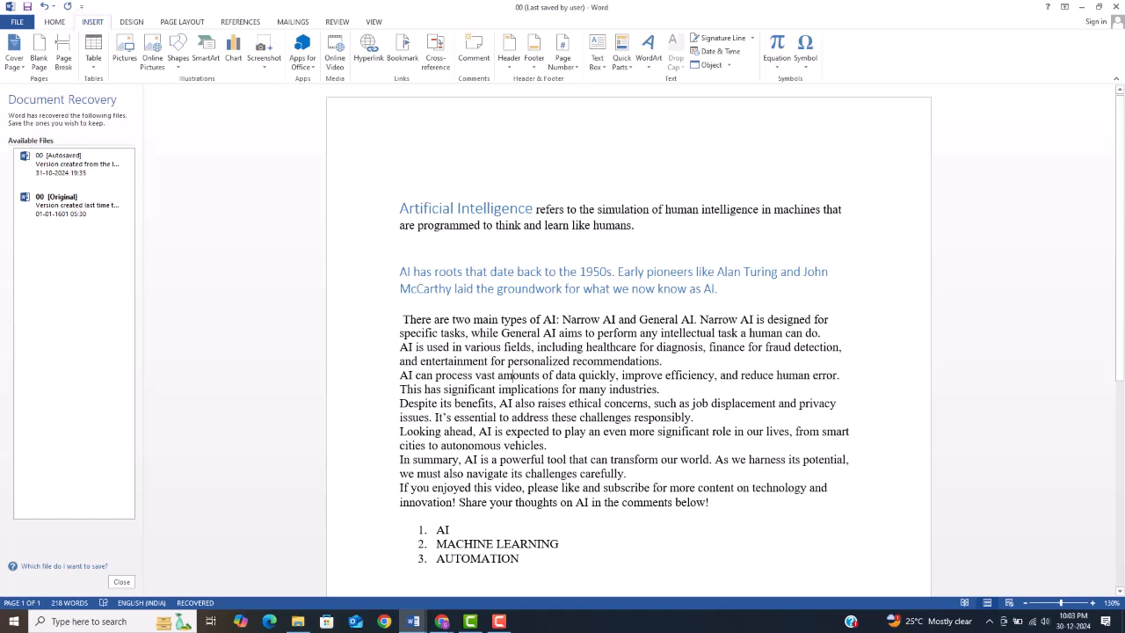
left_click(562, 52)
mouse_move(641, 81)
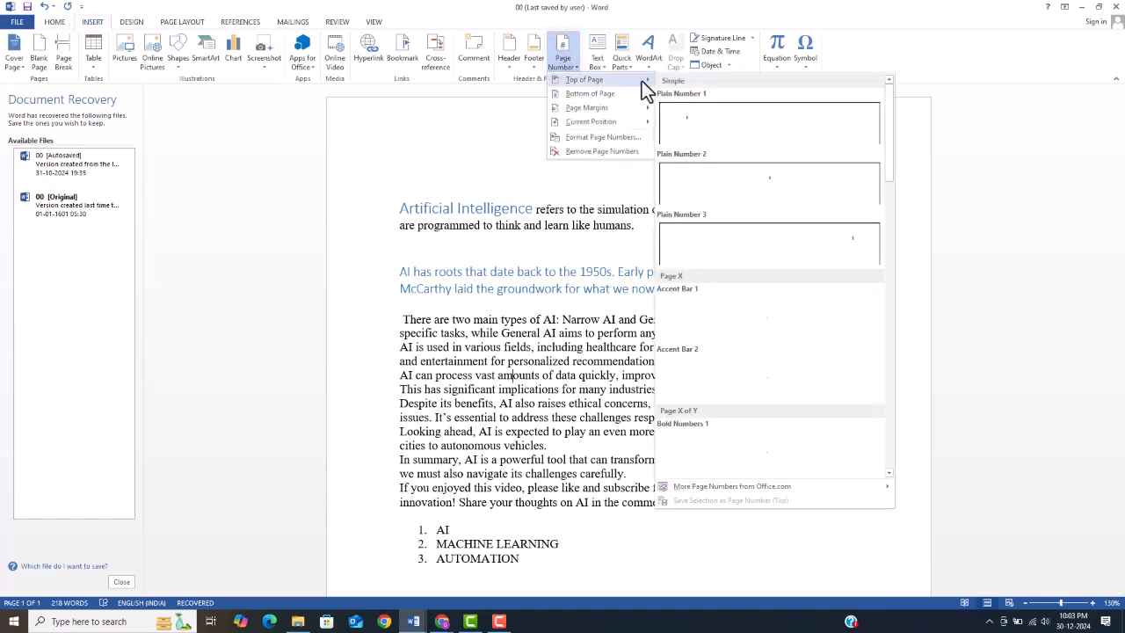
left_click(726, 122)
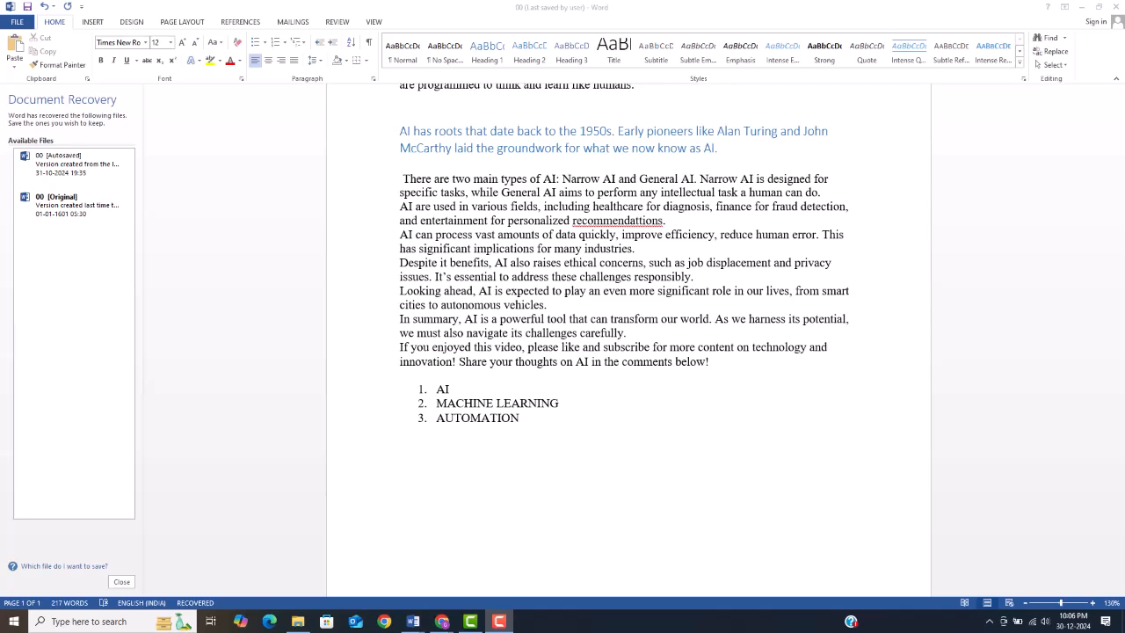
Step: Insert a table with six columns and six rows below the numbered list
left_click(93, 23)
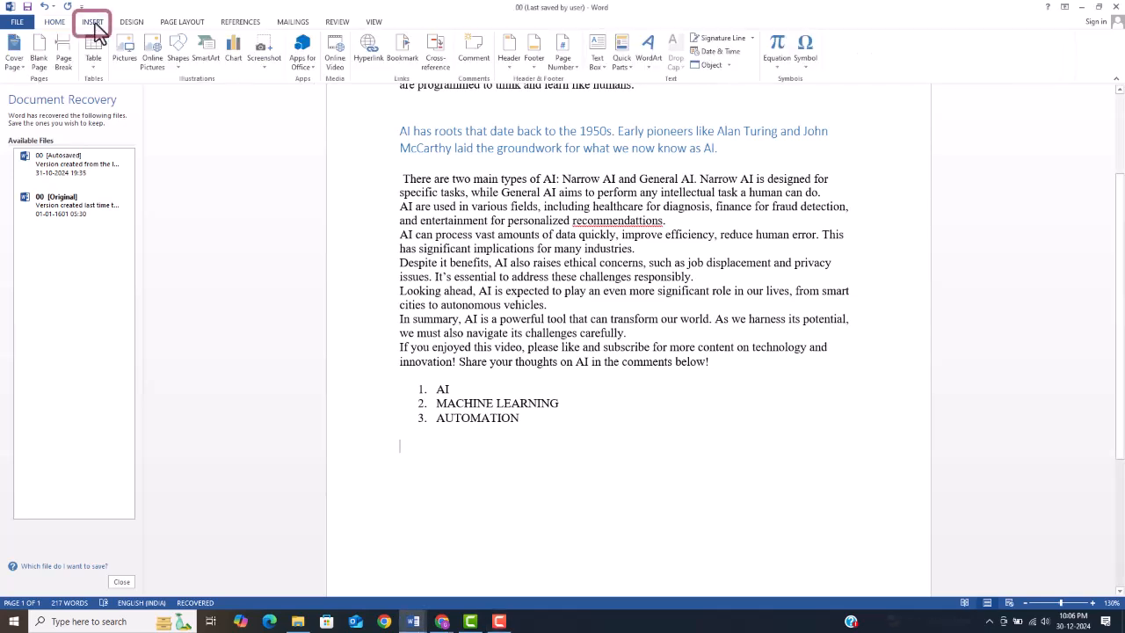
left_click(97, 67)
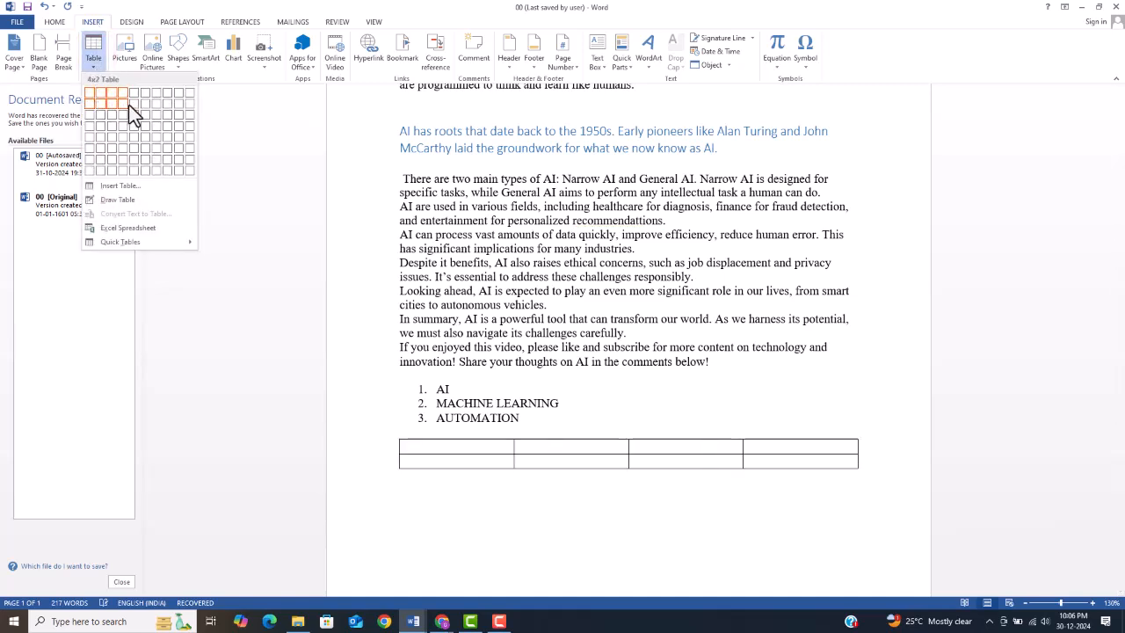
left_click(149, 126)
key("Tab")
key("Tab")
key("Tab")
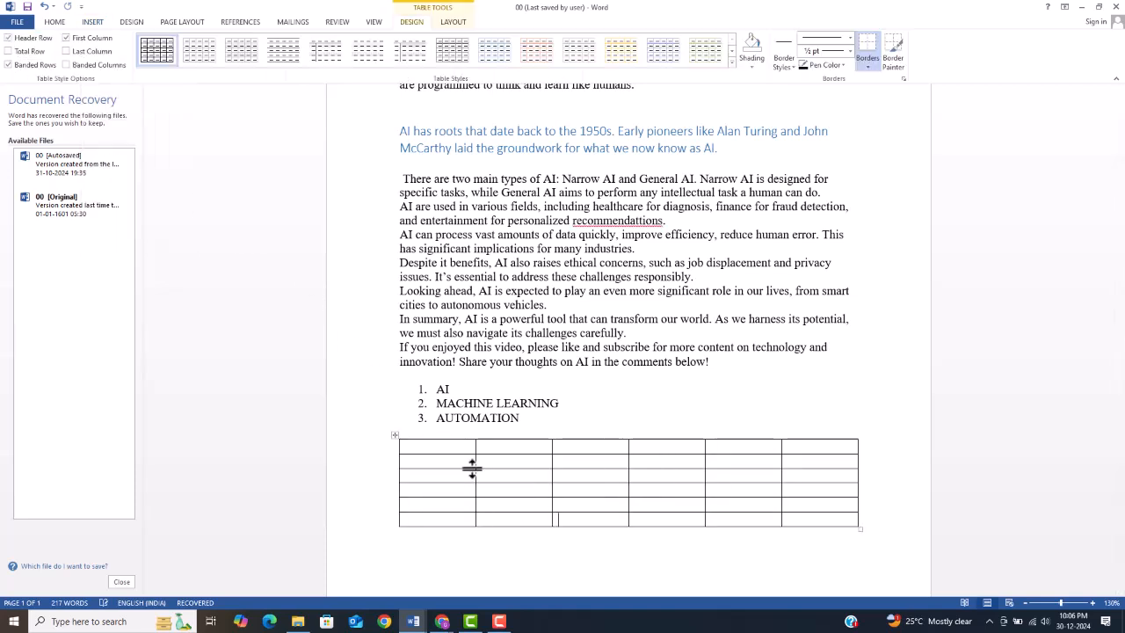
Step: Insert the picture of the "Remove Timestamp" Word screenshot from a file, on the page after the table
left_click(92, 22)
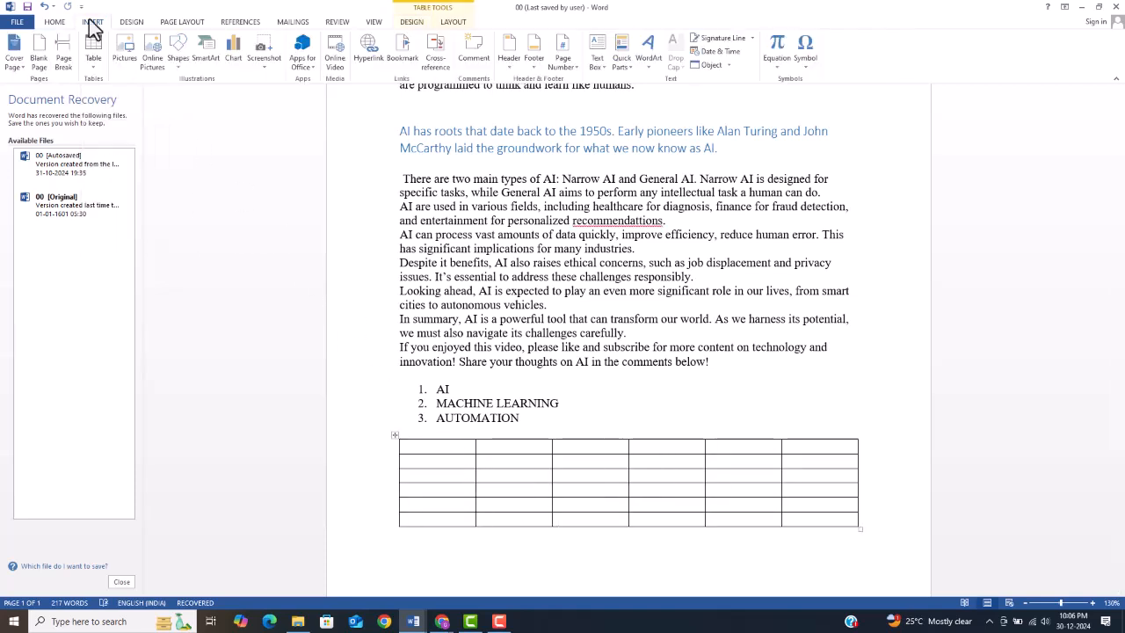
left_click(125, 48)
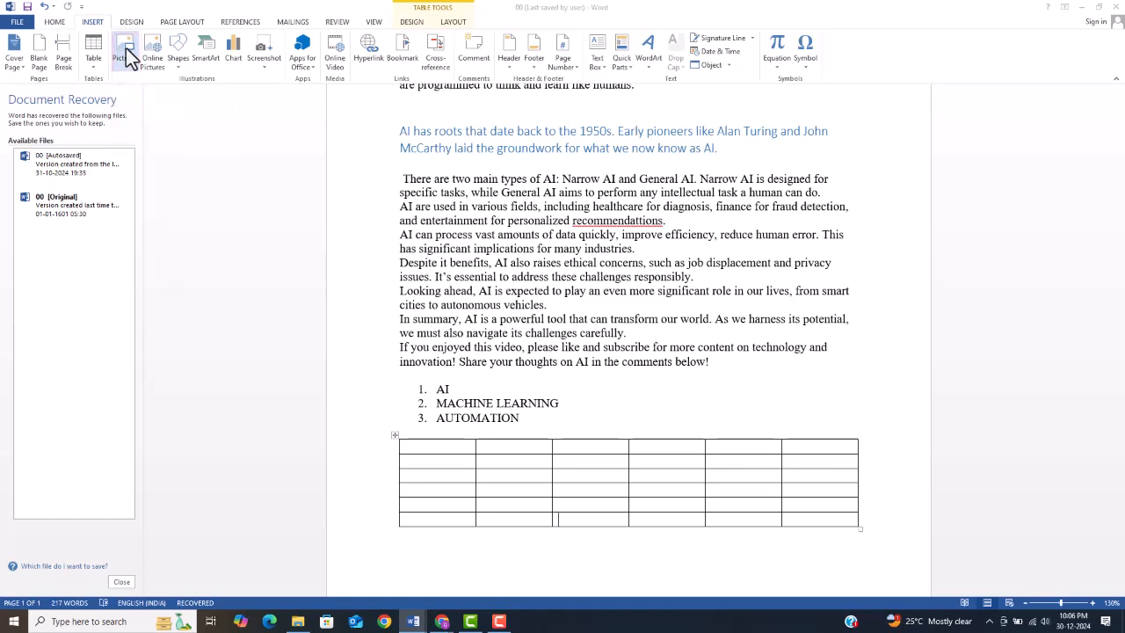
left_click(458, 297)
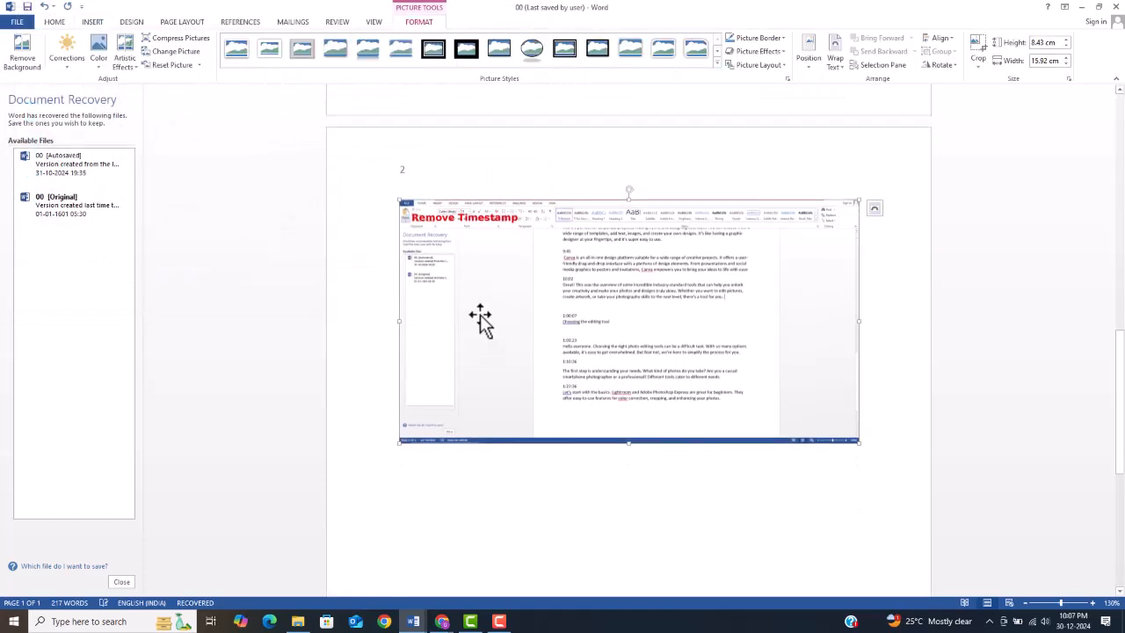
key("ctrl+z")
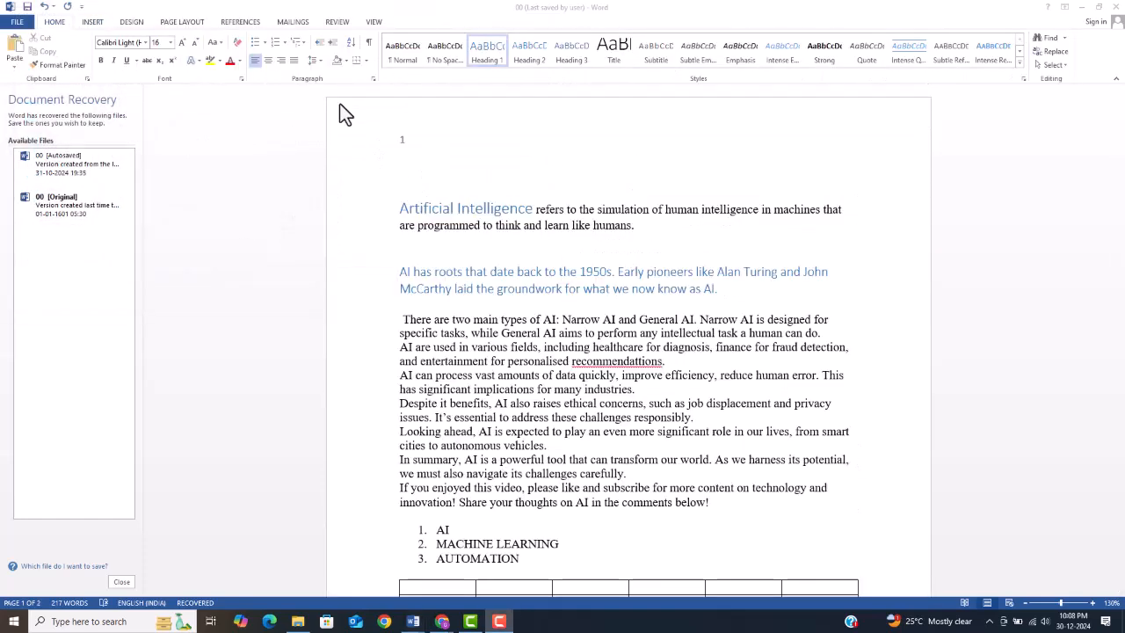
Step: Run the spelling and grammar check and correct "recommendattions" to "recommendations"
left_click(339, 25)
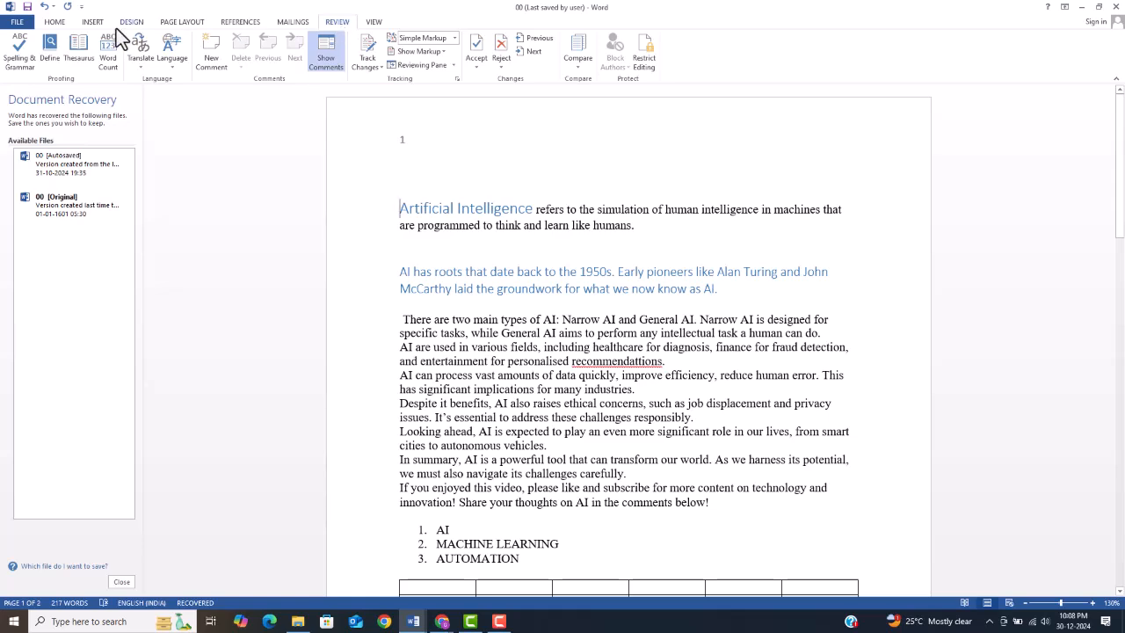
left_click(19, 62)
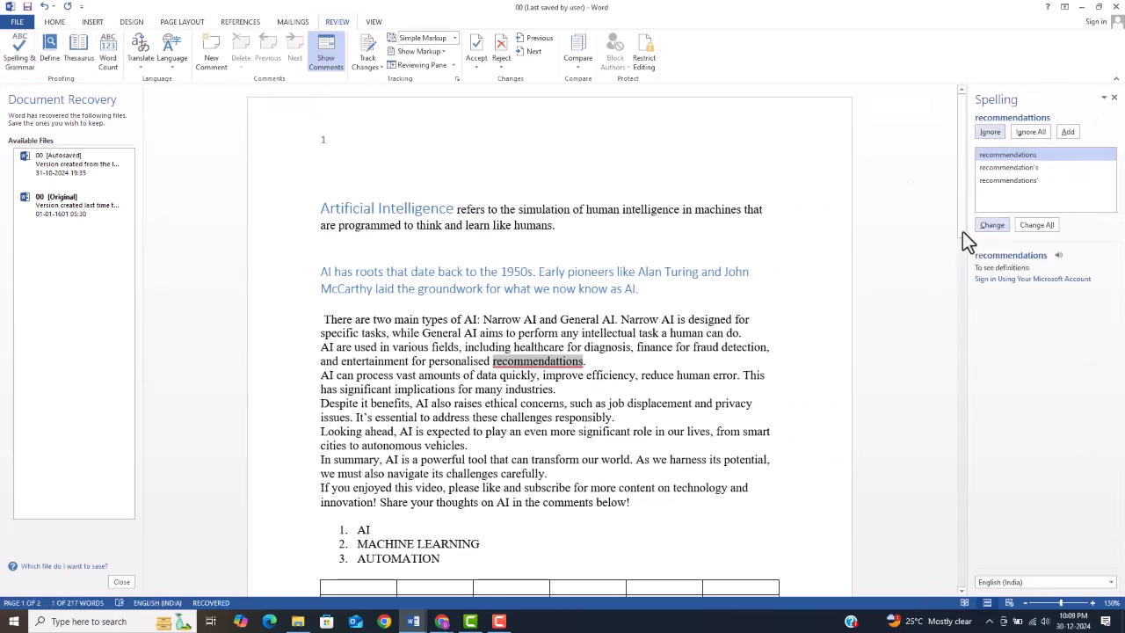
left_click(992, 225)
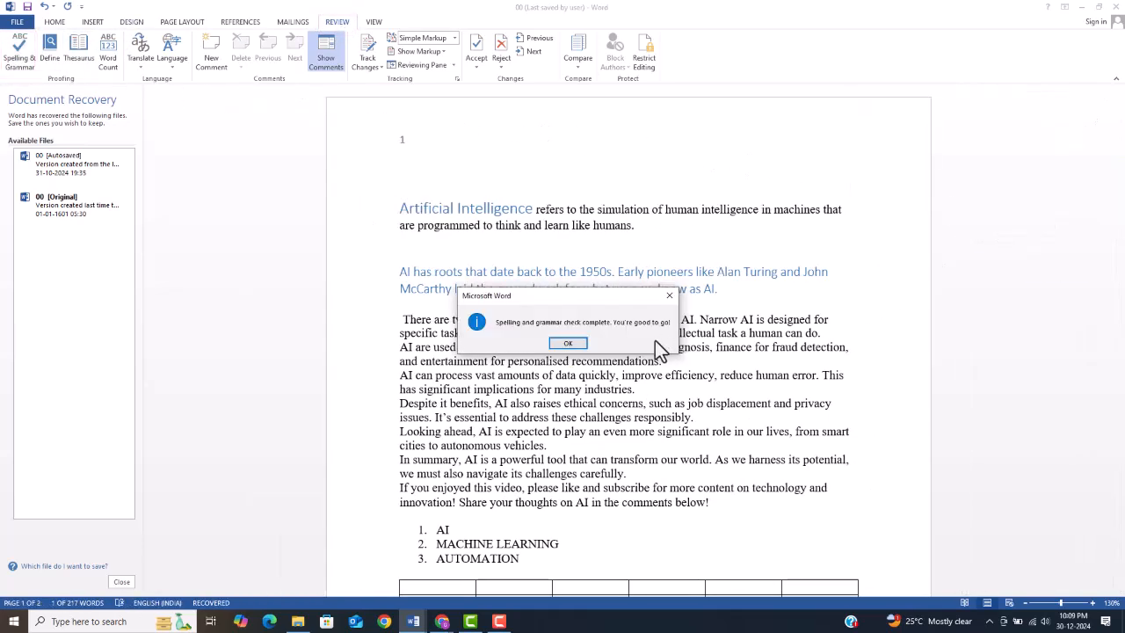
left_click(568, 344)
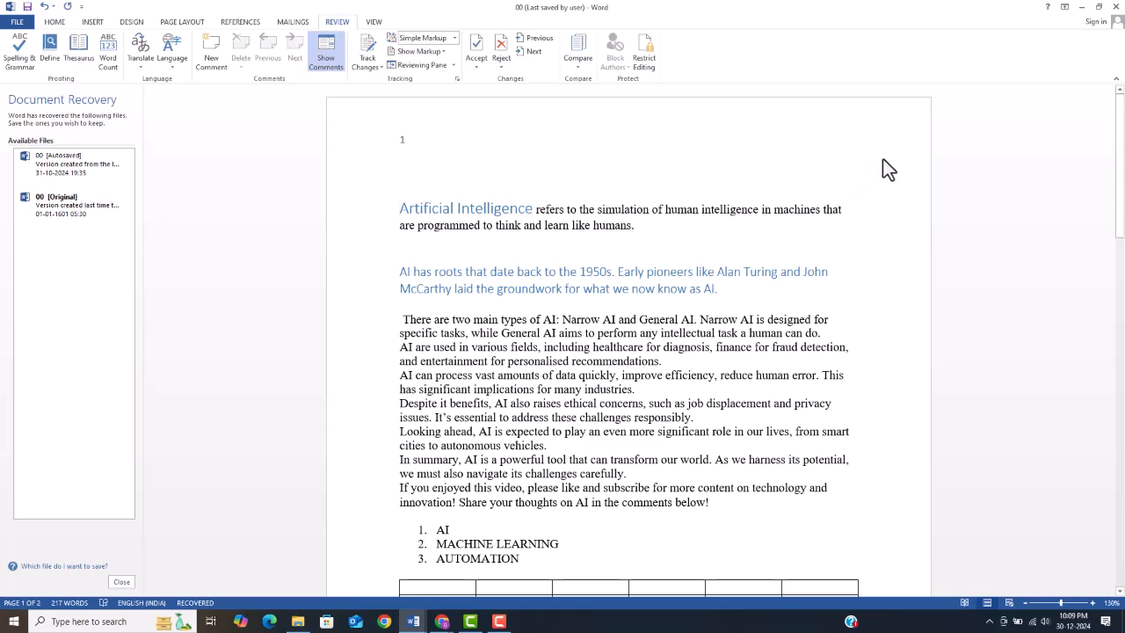
Step: Save the document under the new name New Doc
key("F10")
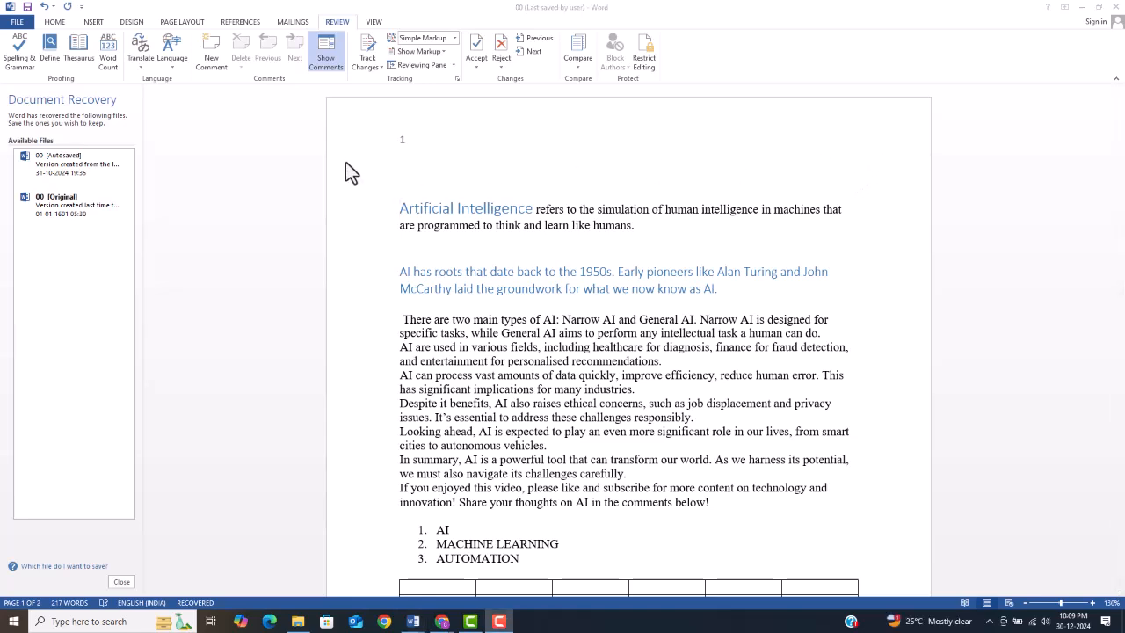
left_click(20, 24)
left_click(28, 136)
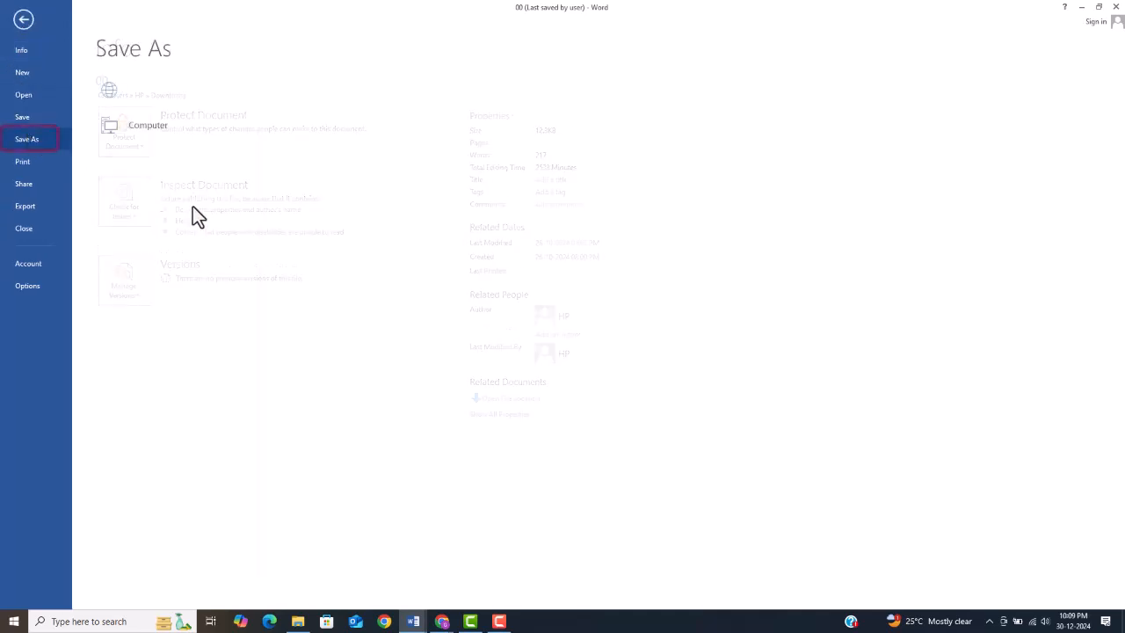
left_click(462, 312)
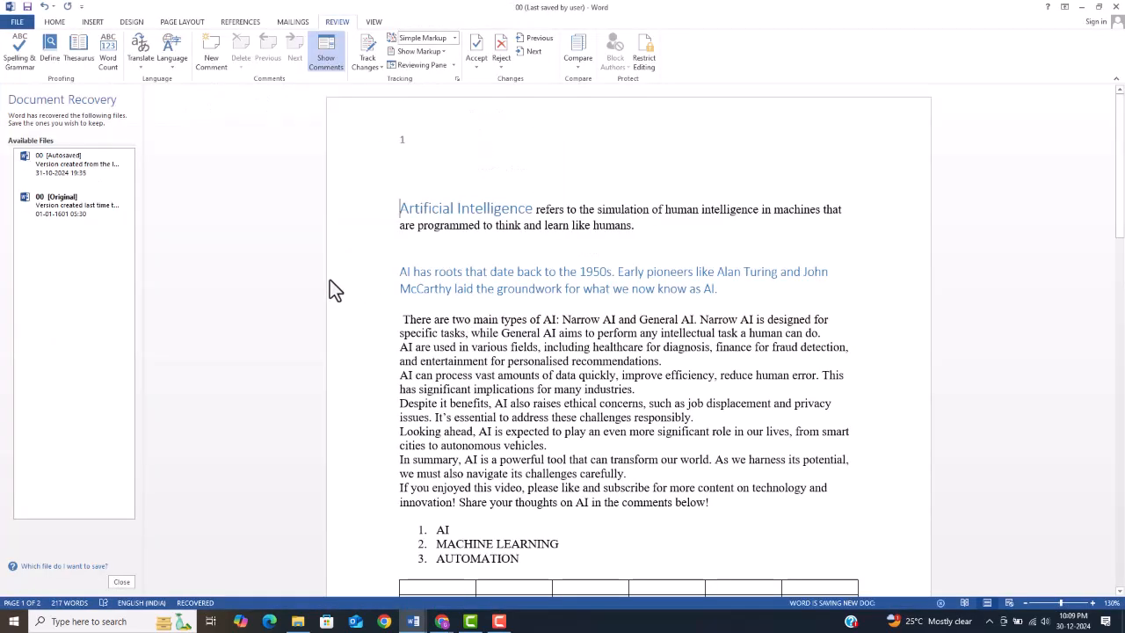
Step: Export the document as New Doc.pdf to the Desktop and look through the exported PDF
left_click(20, 24)
left_click(25, 205)
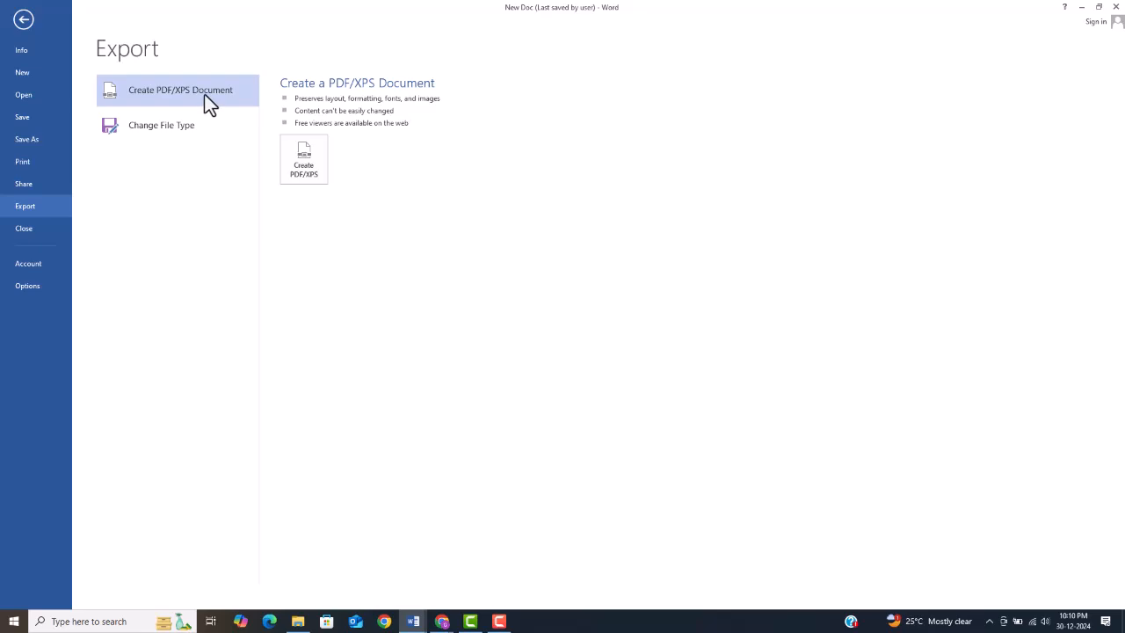
left_click(297, 160)
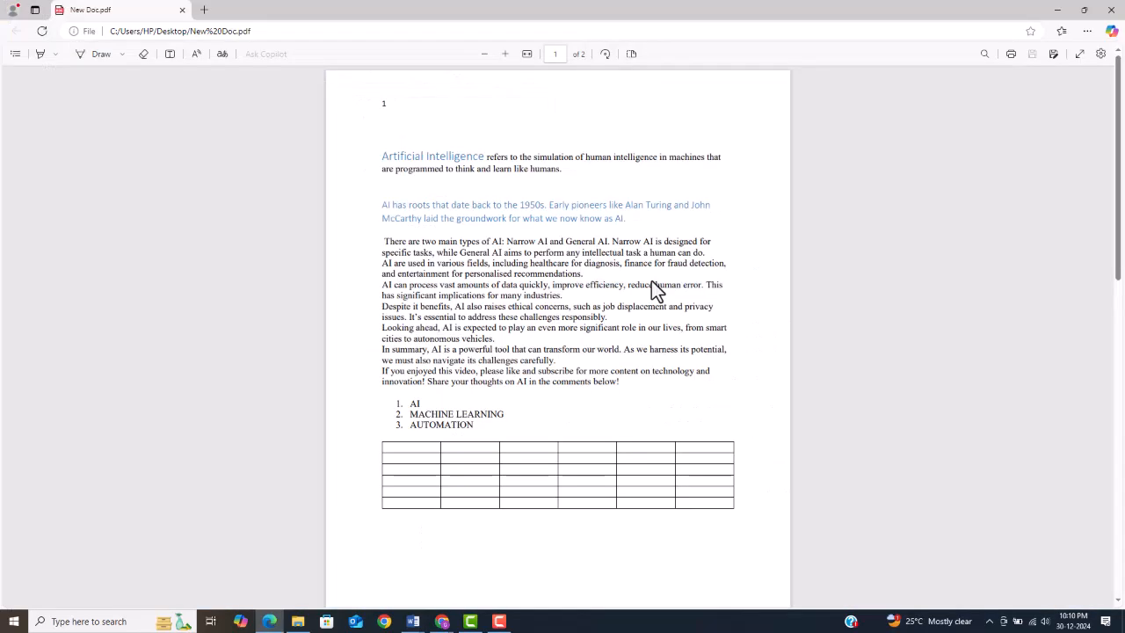
scroll(654, 290, "down", 6)
scroll(654, 290, "up", 4)
scroll(655, 290, "up", 3)
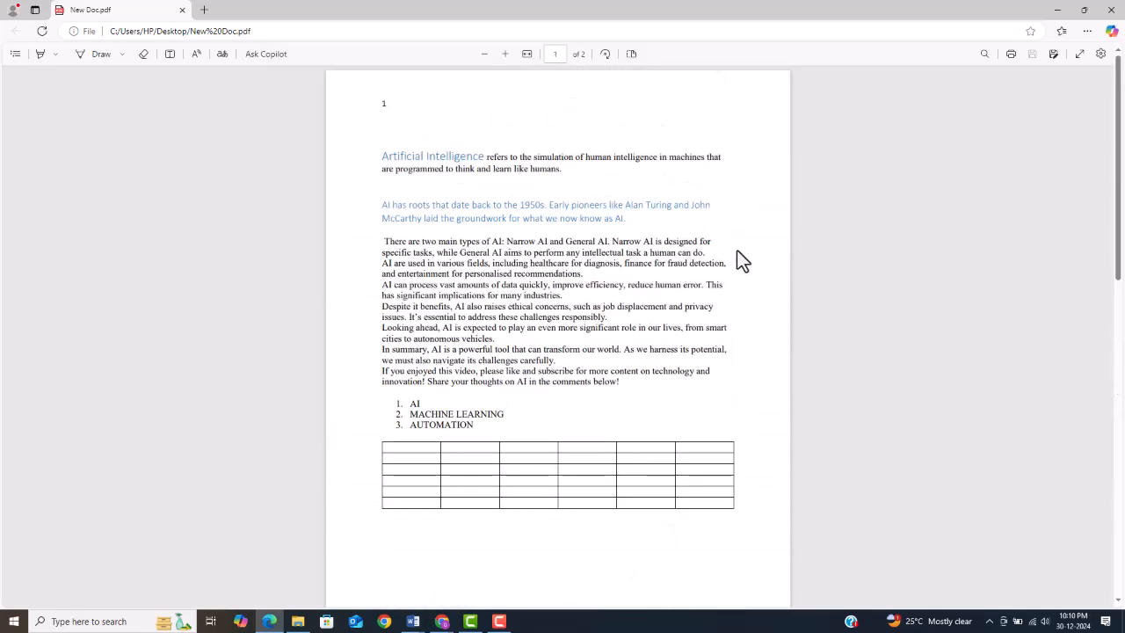